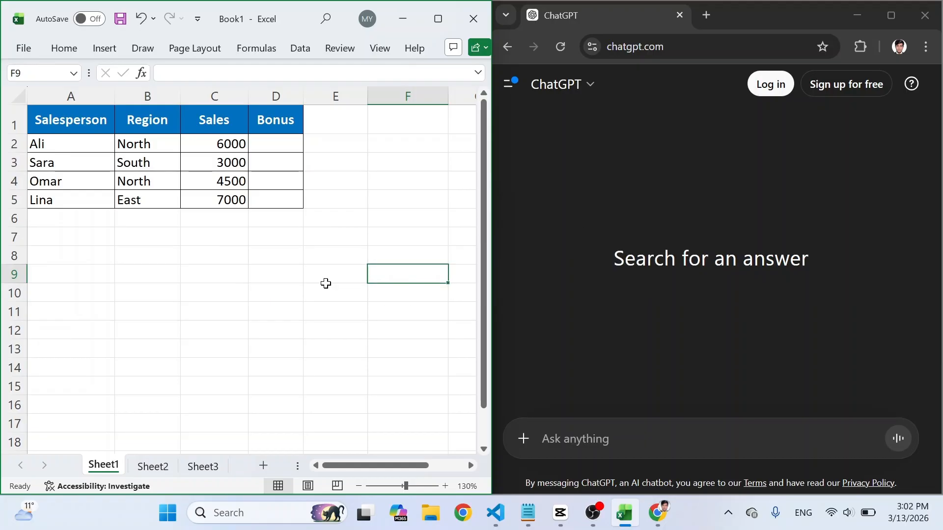
Step: Examine the Salesperson, Region and Sales data and the empty Bonus column in the Sheet1 table
click(336, 268)
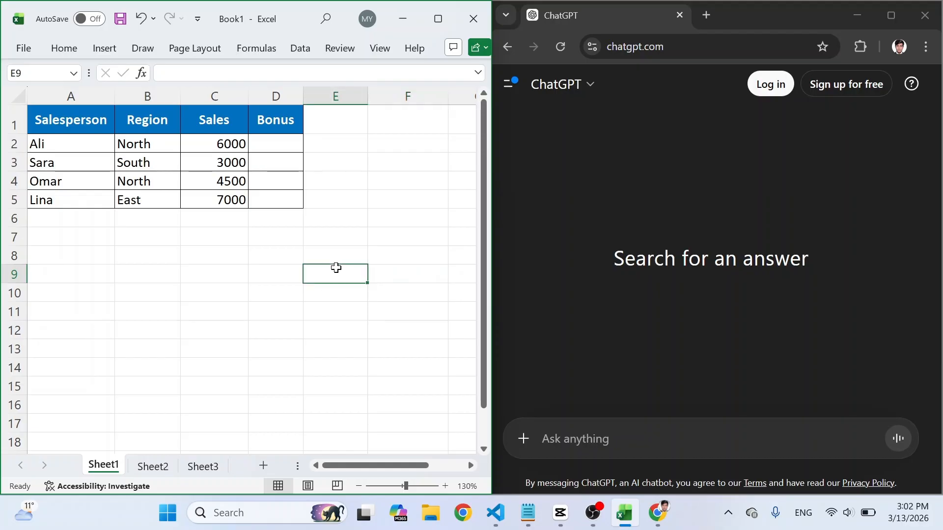
click(362, 257)
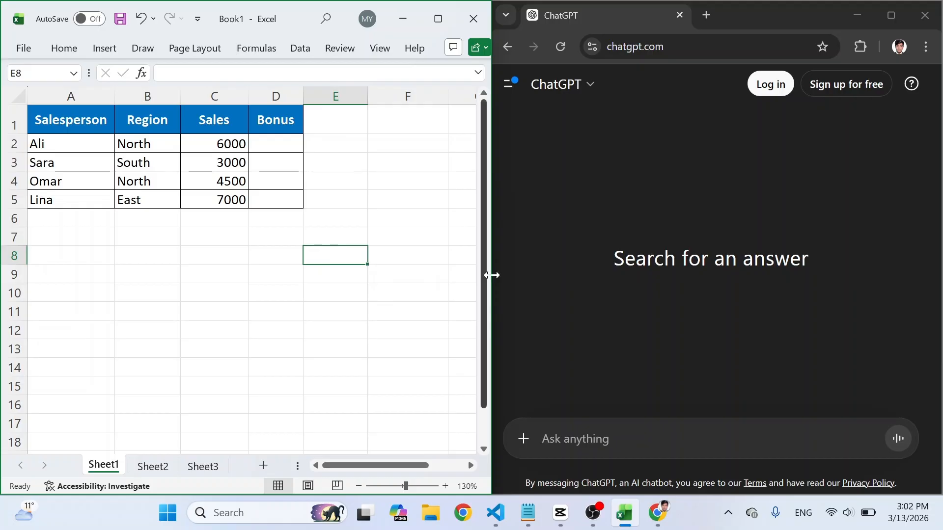
click(60, 132)
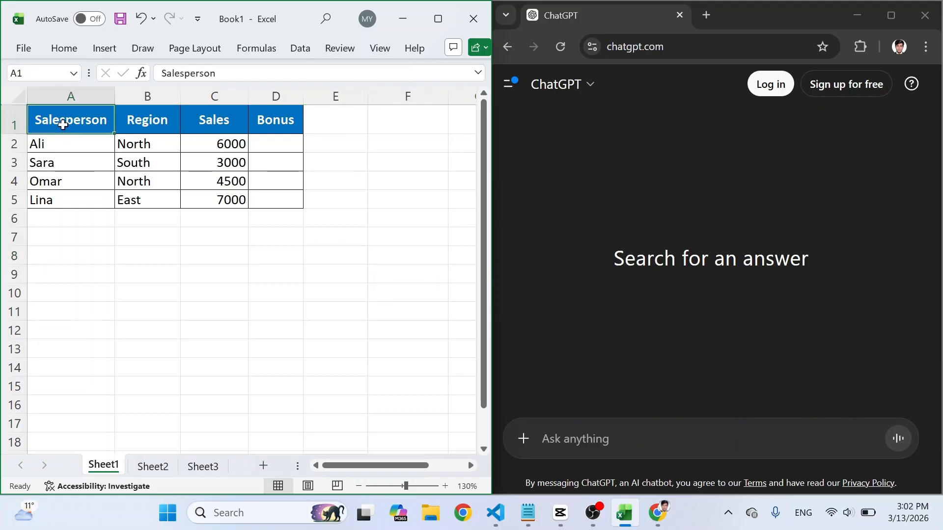
drag(63, 125, 262, 221)
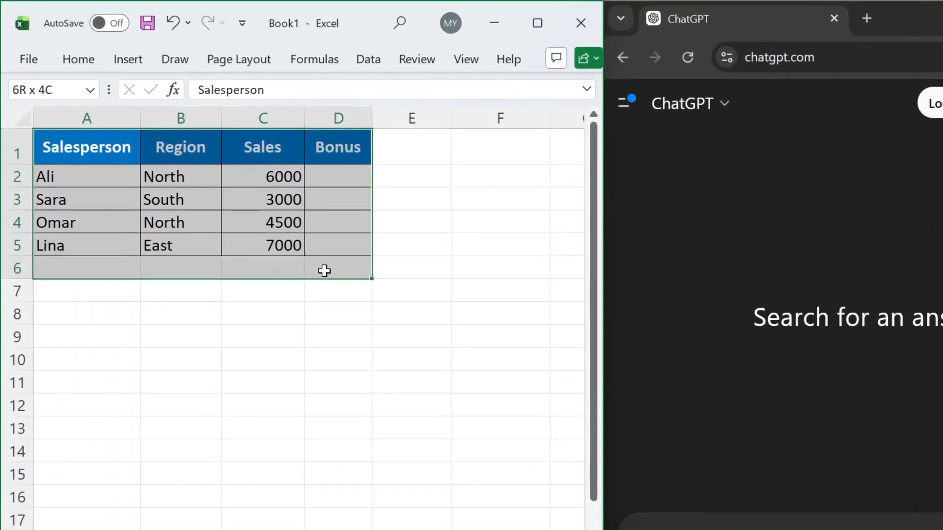
drag(324, 271, 325, 270)
click(319, 238)
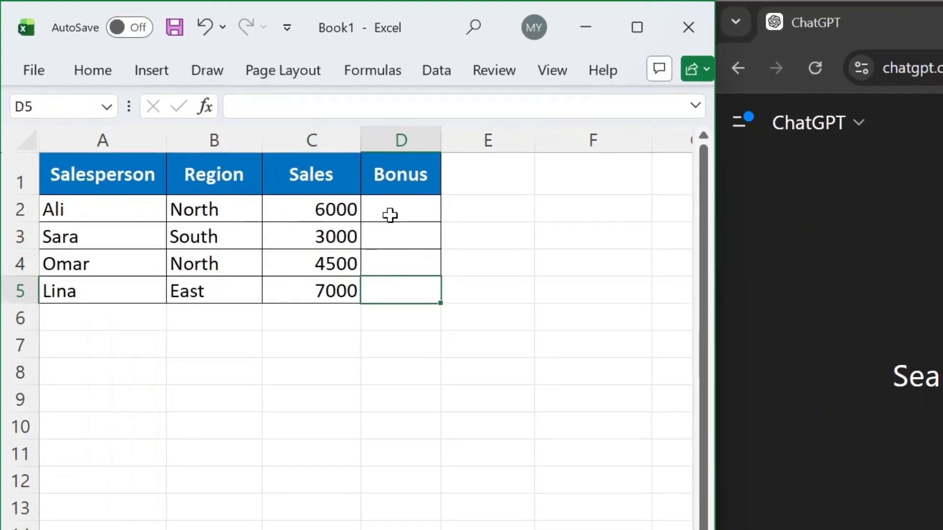
click(391, 215)
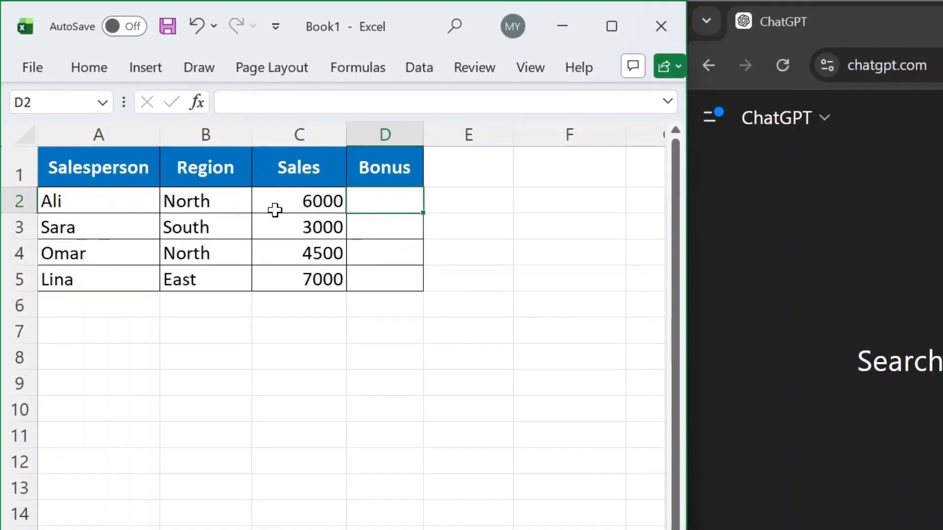
click(275, 211)
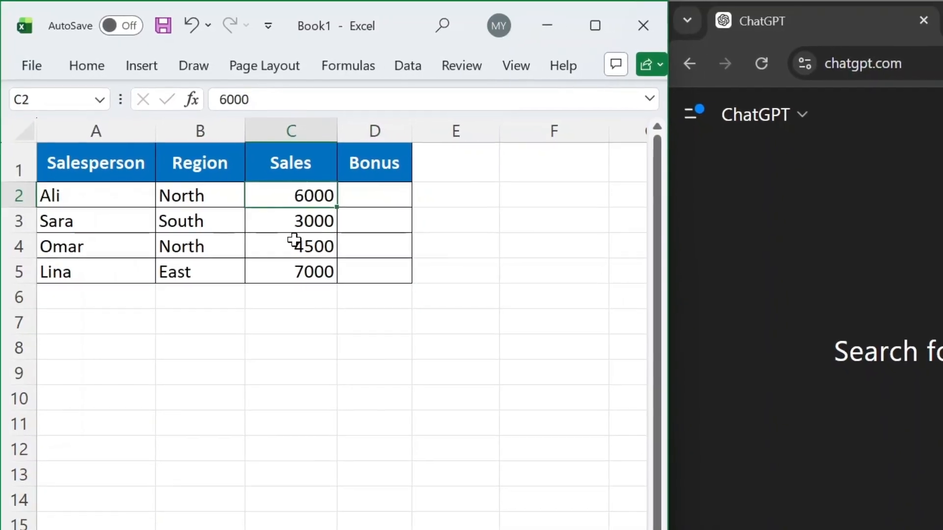
click(197, 195)
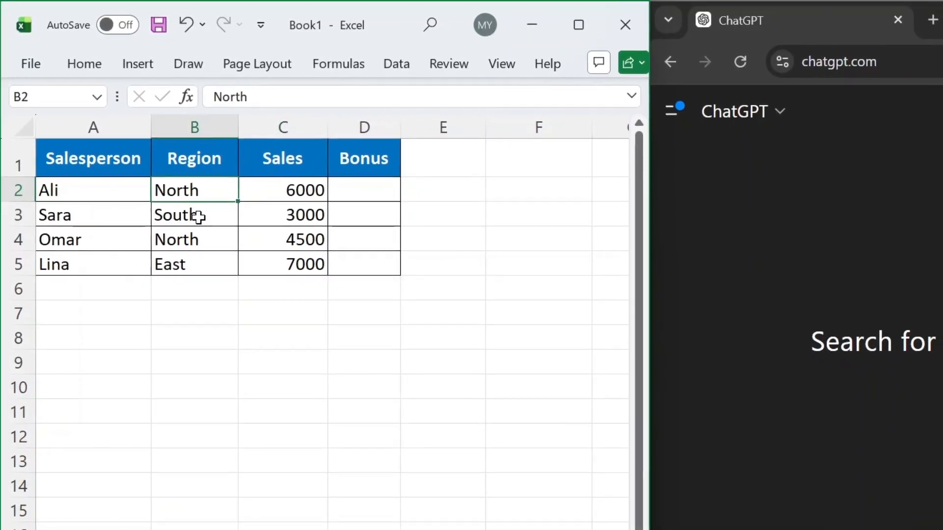
click(361, 190)
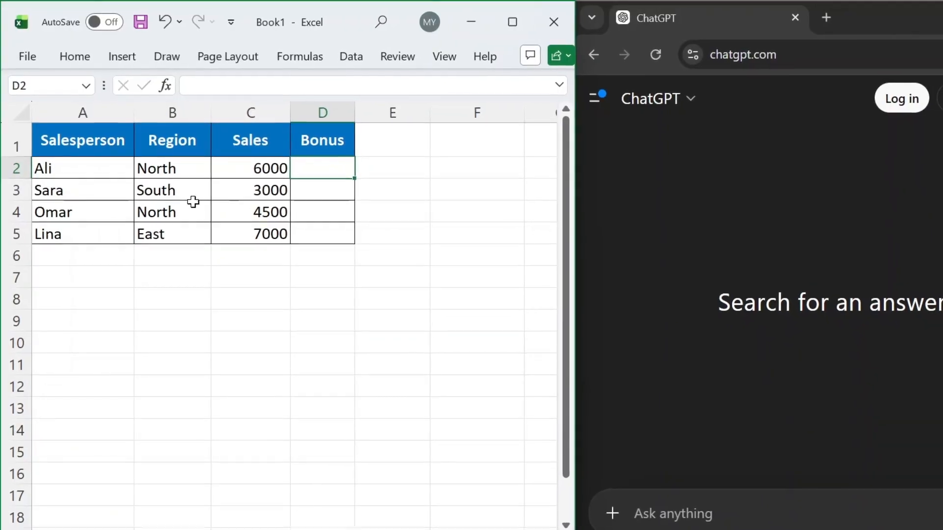
click(164, 191)
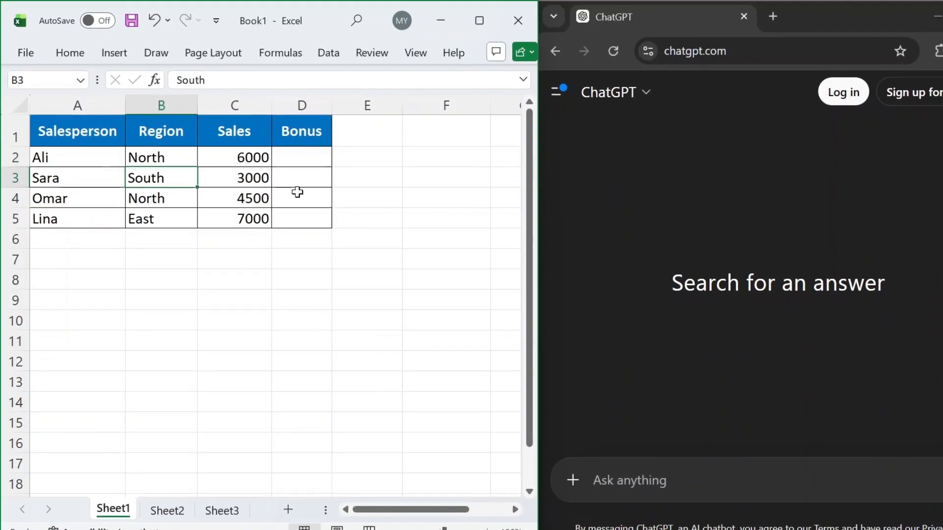
click(298, 216)
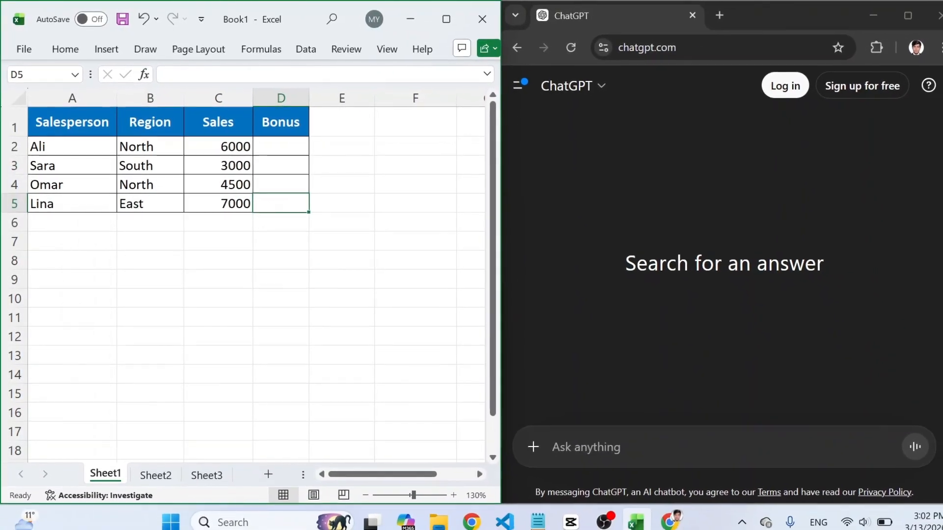
Step: Ask ChatGPT for a Bonus formula using Region in B and Sales in C: above 5000 gives 10% for North, 8% for other regions, otherwise 0
click(639, 448)
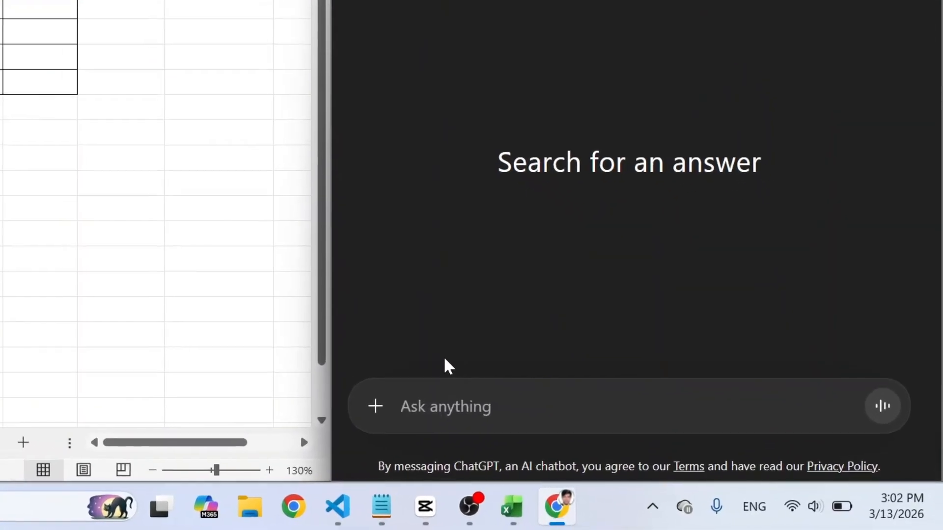
text(Here is my Excel table: Salesperson in A, Region in B, Sales in C. I want a formula for Bonus column with these rules: Sales > 5000 and Region = North → 10% Sales > 5000 and other regions → 8% Otherwise 0.)
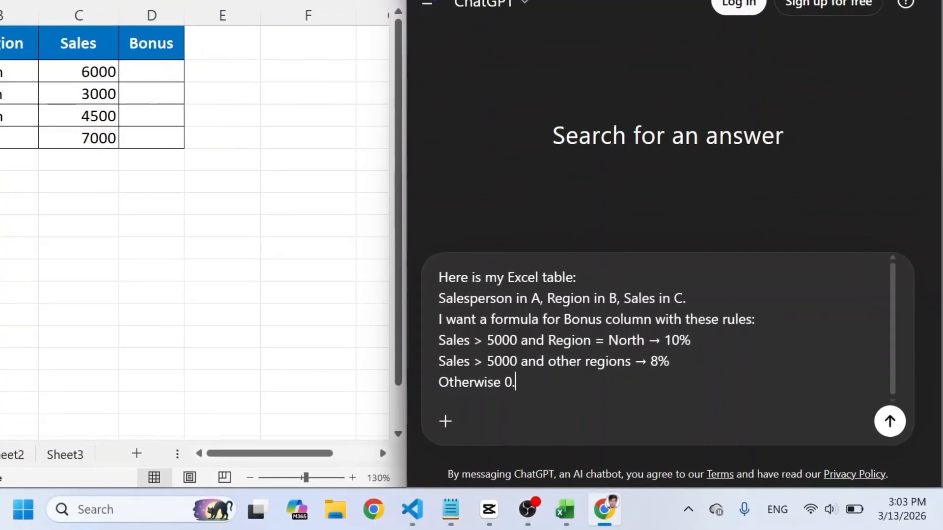
key(Return)
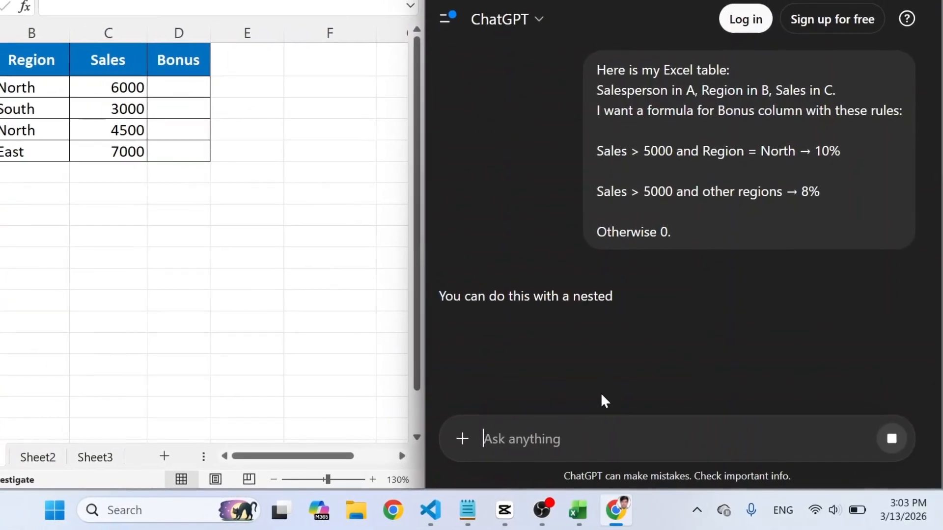
Step: Copy the suggested formula =IF(C2>5000,IF(B2="North",C2*10%,C2*8%),0) into Excel cell D2 and fill it down to D5
scroll(612, 338, down, 3)
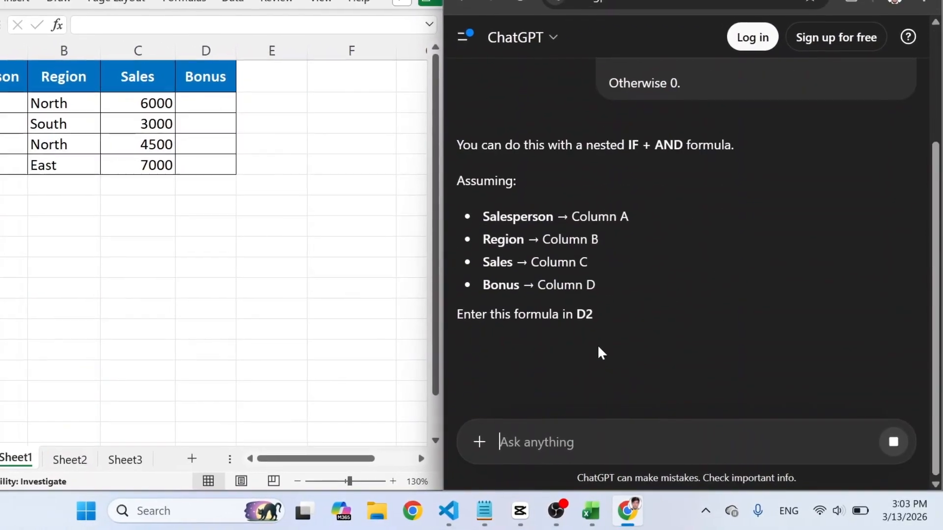
scroll(537, 314, down, 2)
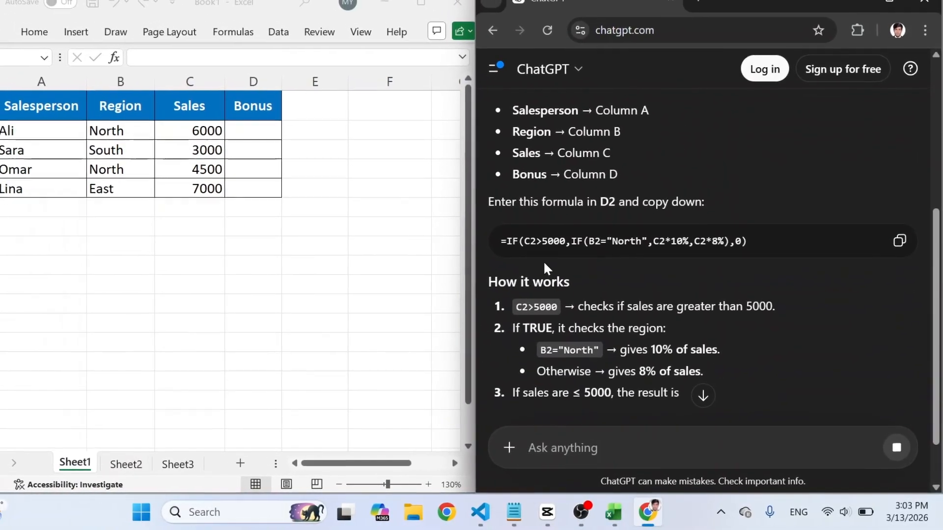
click(899, 241)
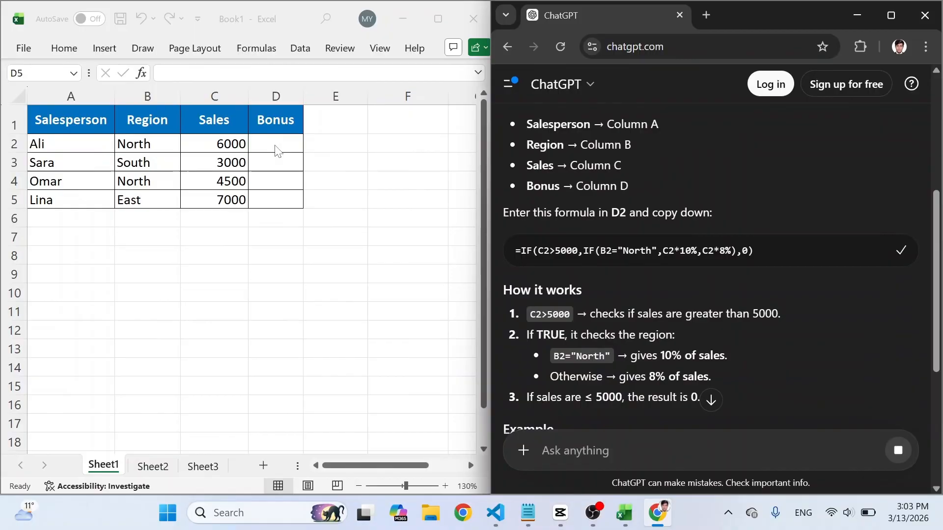
click(276, 145)
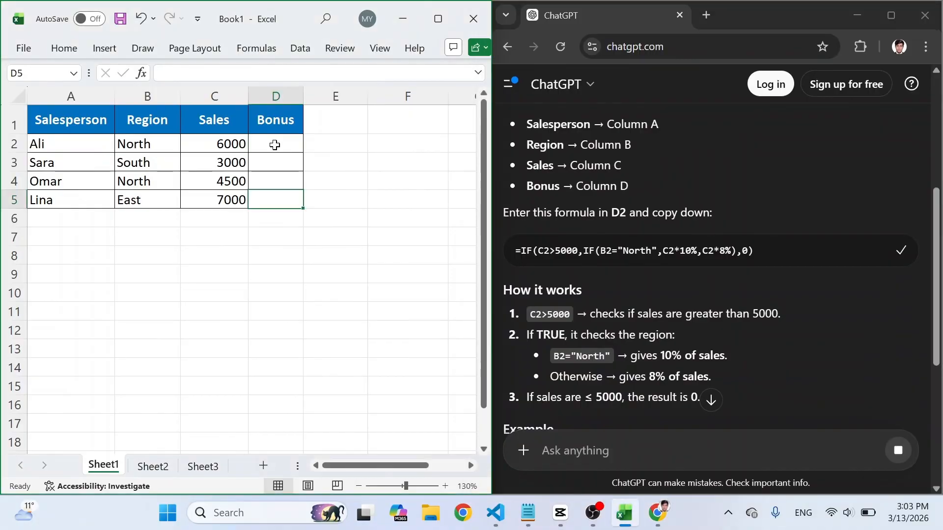
click(278, 142)
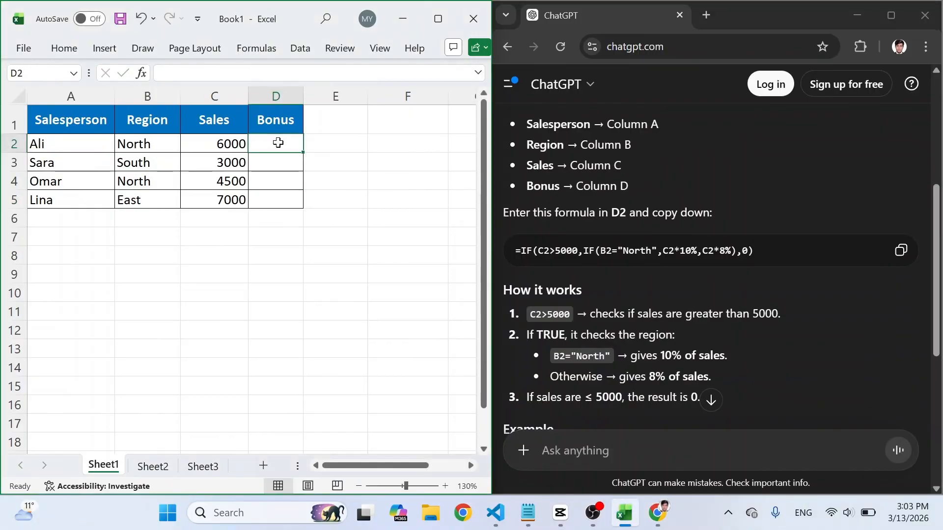
key(ctrl+v)
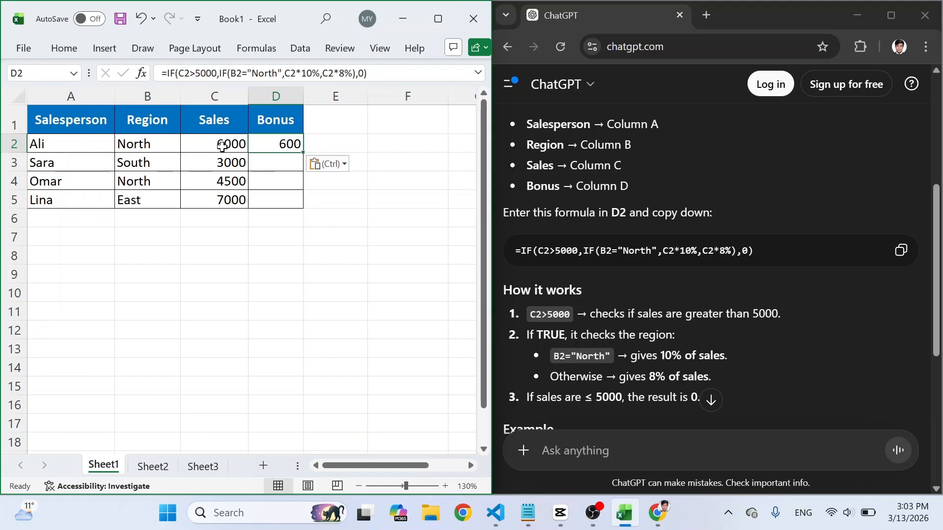
drag(302, 153, 301, 202)
Step: Check the Bonus formulas in D2:D5 against each row's Region and Sales values
click(275, 165)
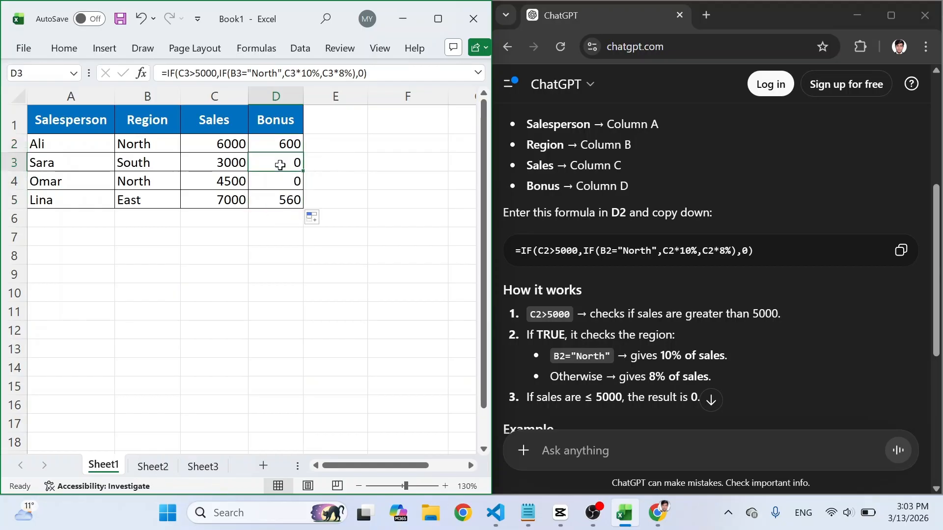
click(280, 182)
click(281, 204)
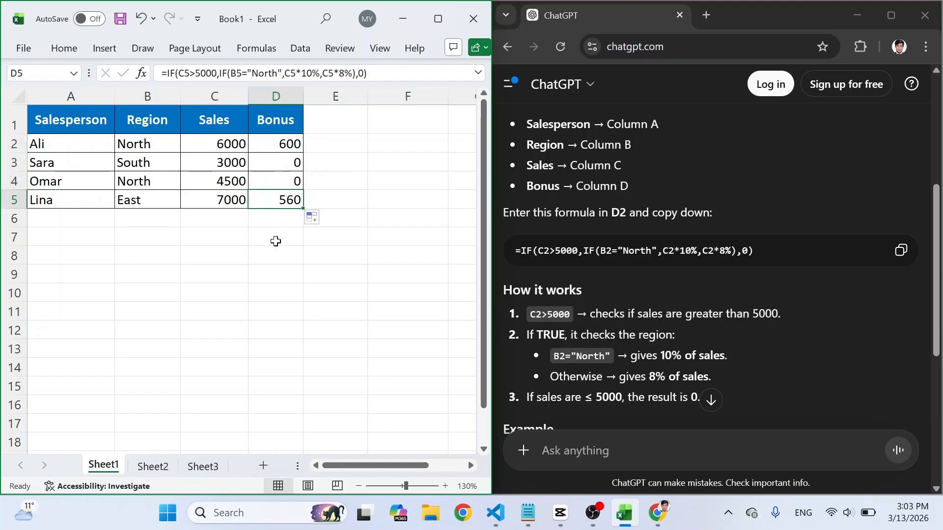
click(142, 202)
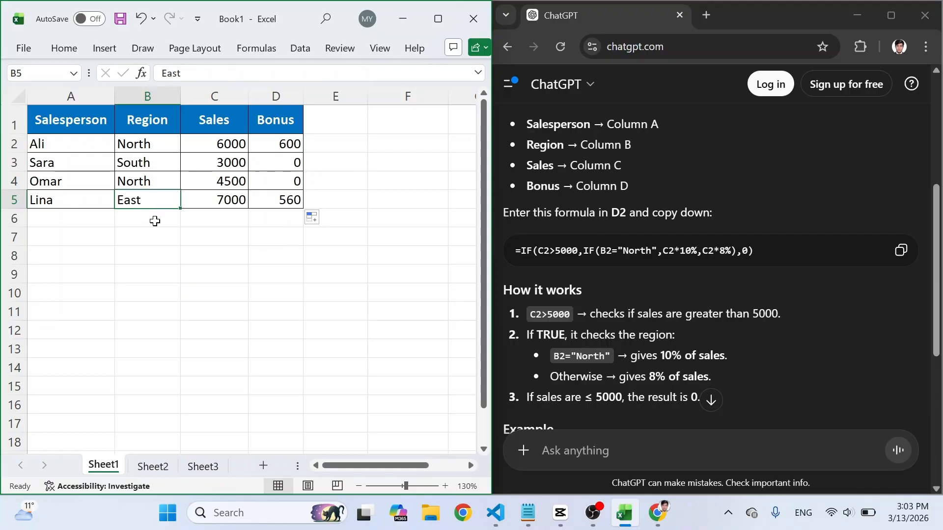
click(275, 202)
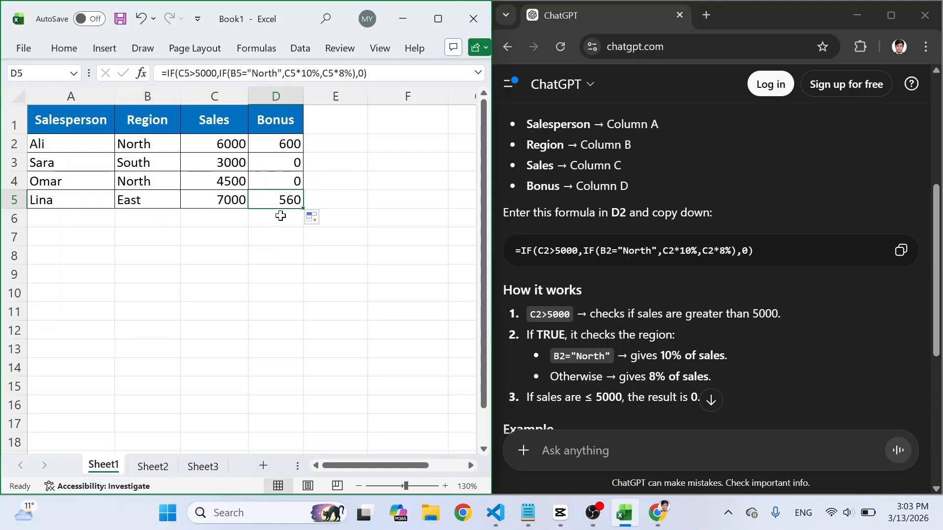
click(143, 148)
click(143, 161)
click(148, 183)
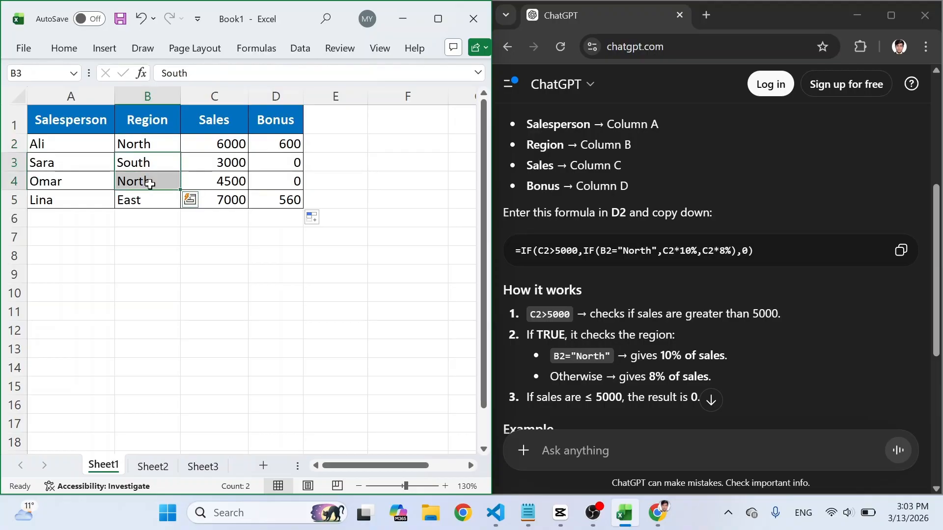
click(231, 180)
click(224, 162)
drag(224, 162, 224, 181)
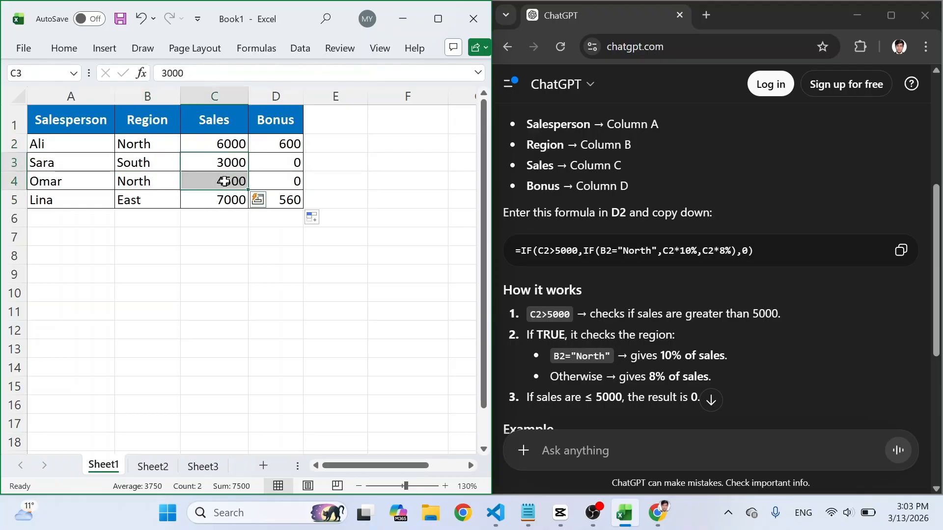
click(263, 222)
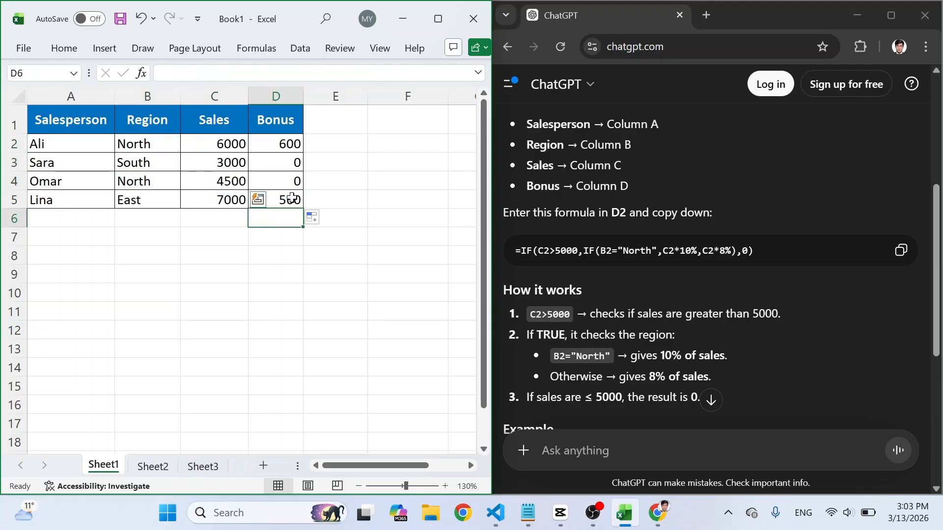
click(283, 144)
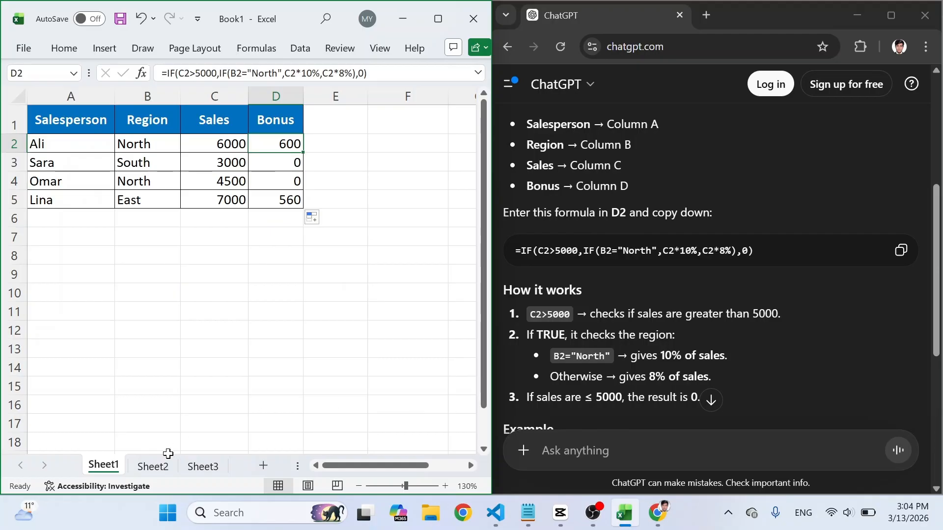
Step: Open Sheet2 and inspect the entries in A2:A5 for capitalization and spacing problems
click(155, 466)
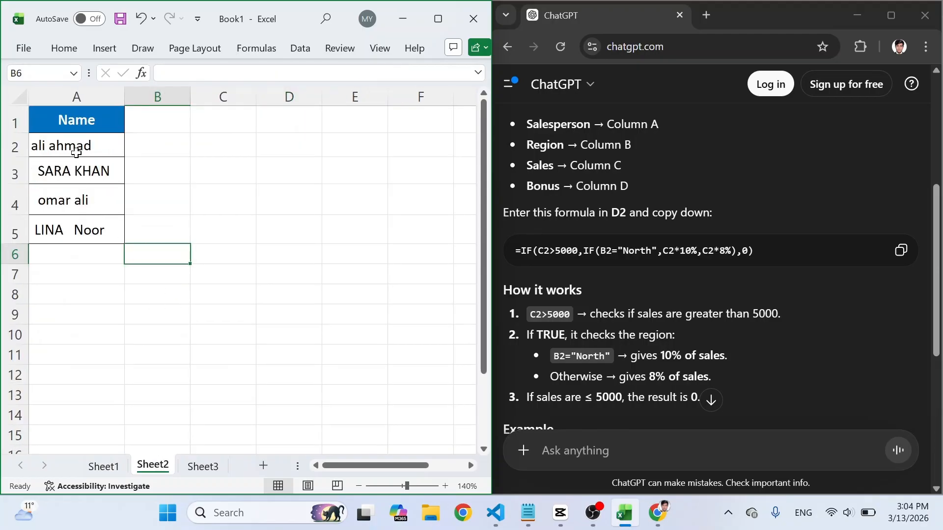
drag(76, 153, 78, 230)
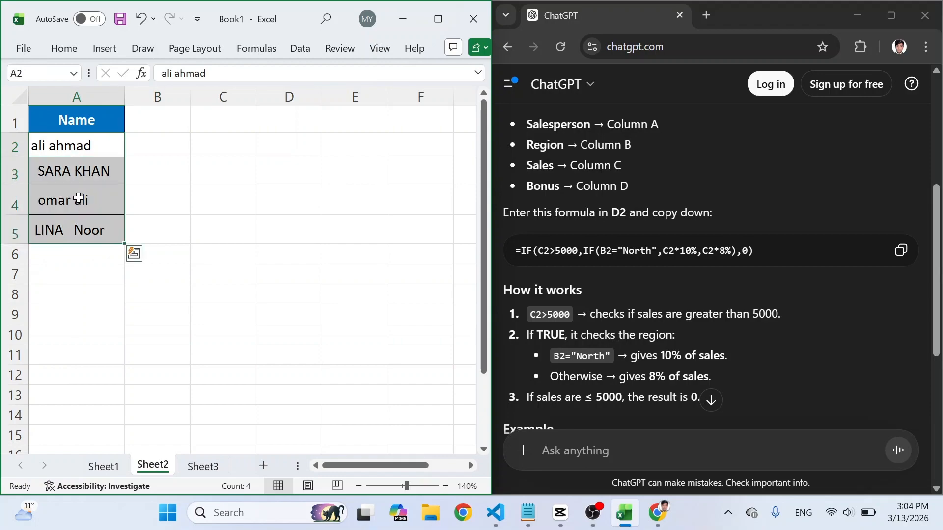
click(78, 198)
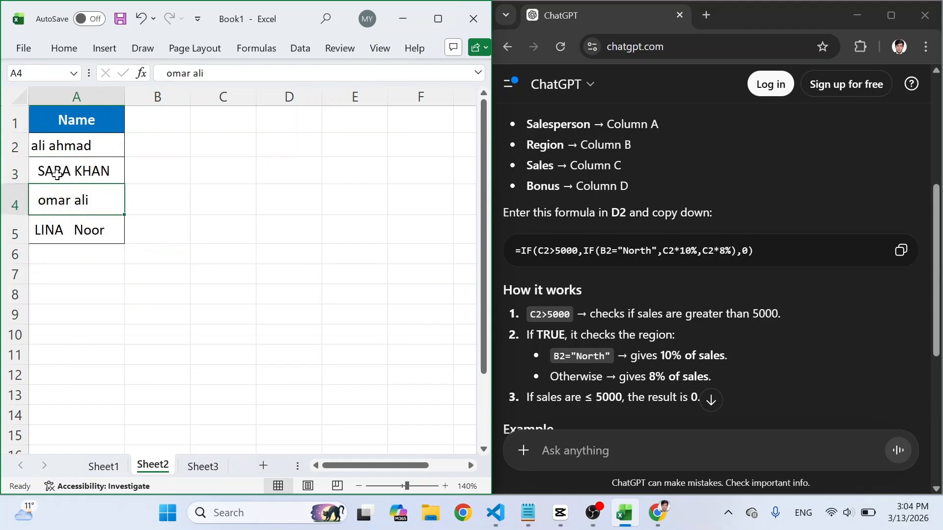
click(70, 232)
click(77, 181)
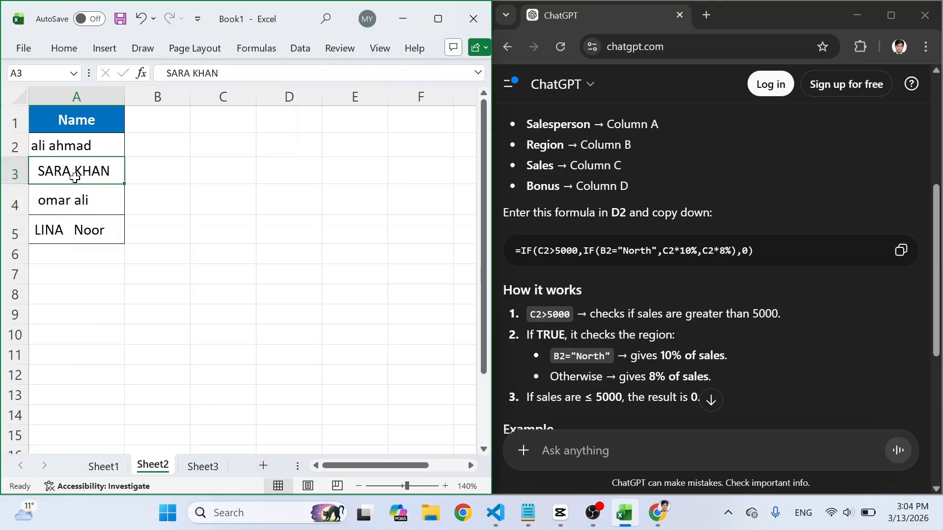
Step: Ask ChatGPT how to convert names in column A with inconsistent capitalization and extra spaces to proper case in Excel
scroll(540, 327, down, 5)
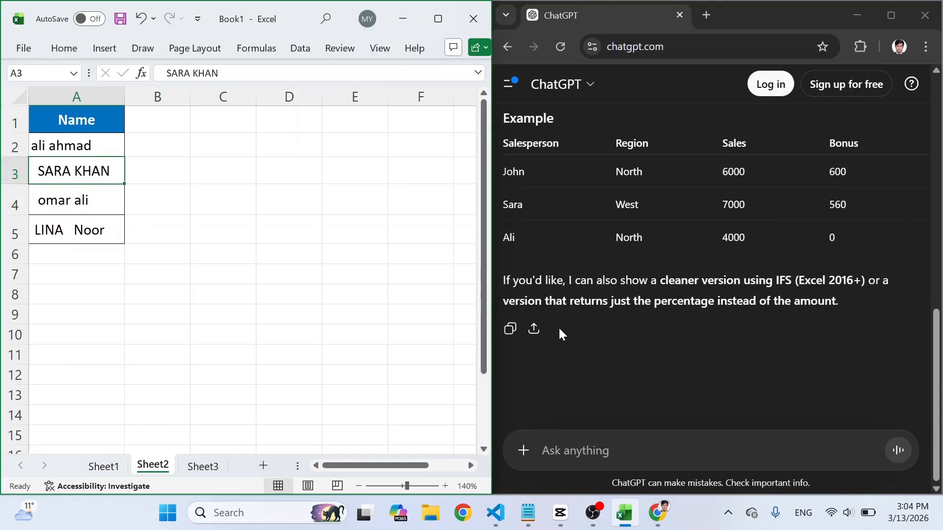
click(575, 451)
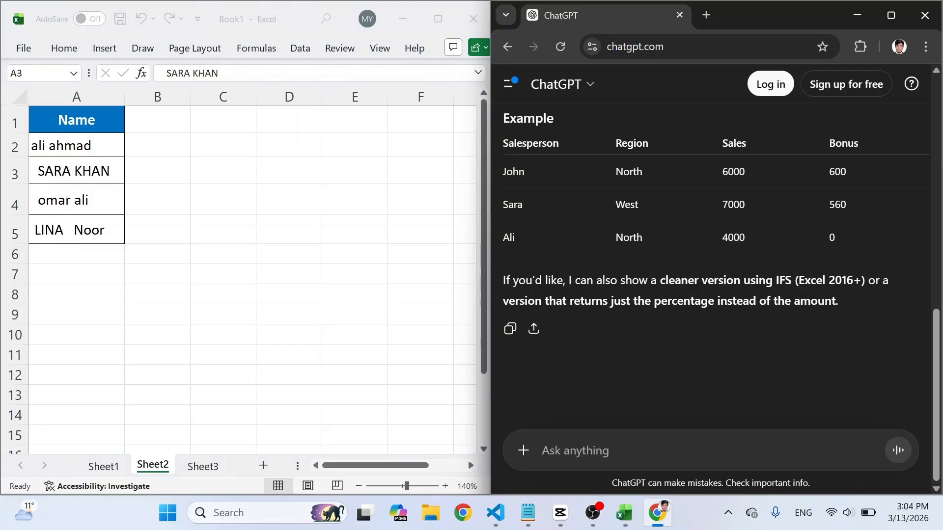
key(ctrl+v)
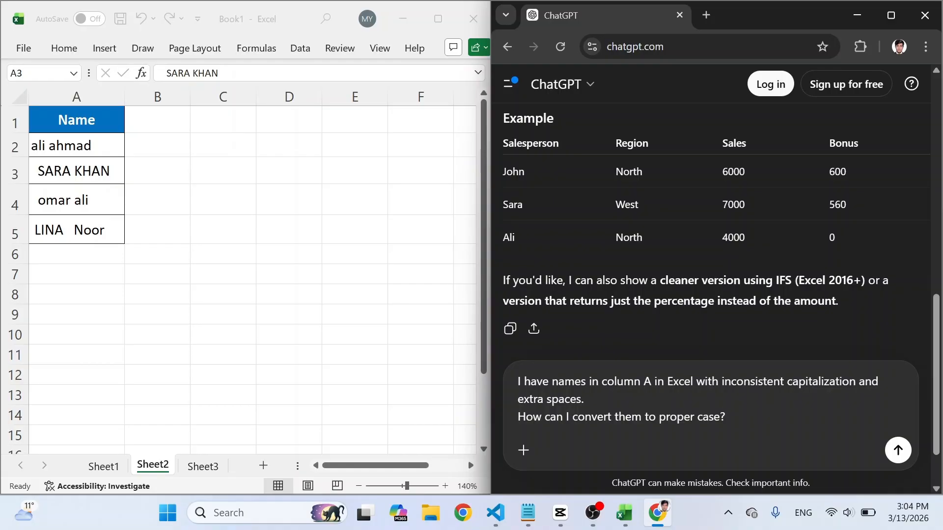
key(Return)
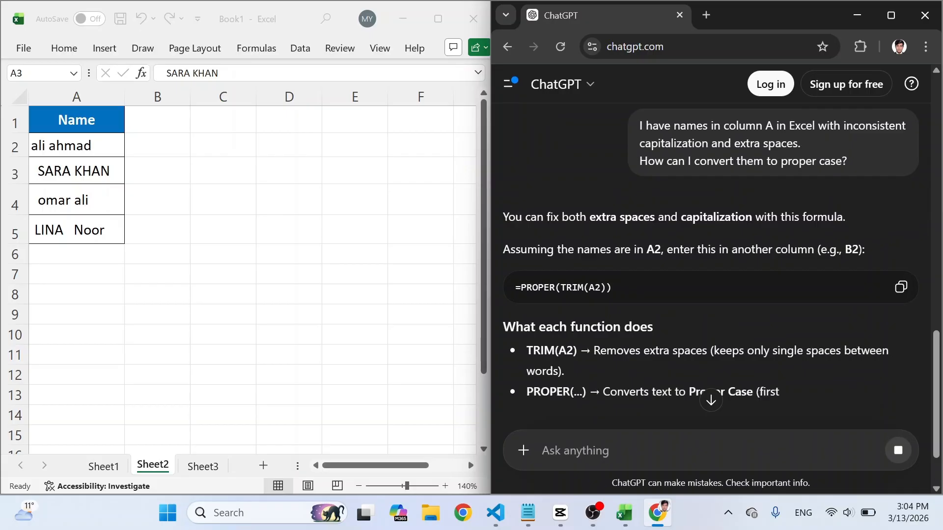
Step: Copy the suggested formula =PROPER(TRIM(A2)) into Excel cell B2 on Sheet2 and fill it down to B5
click(901, 288)
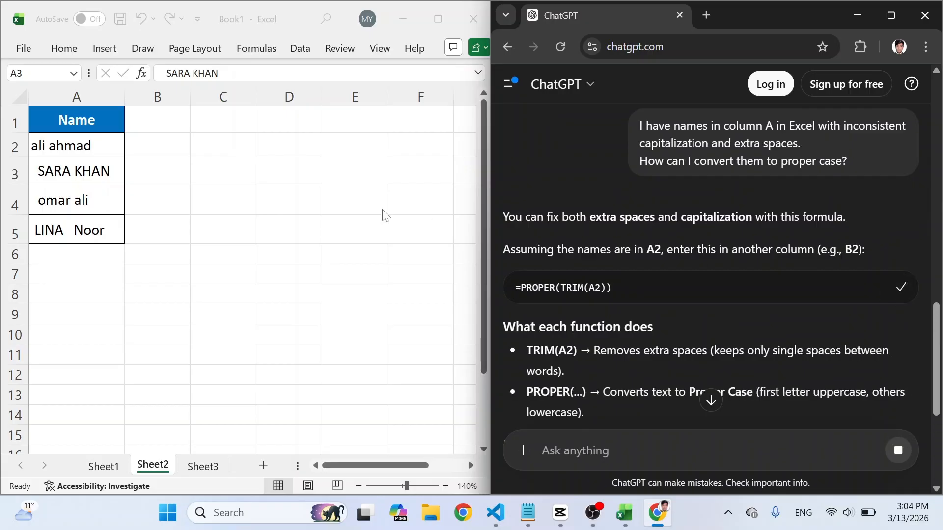
click(147, 142)
key(F2)
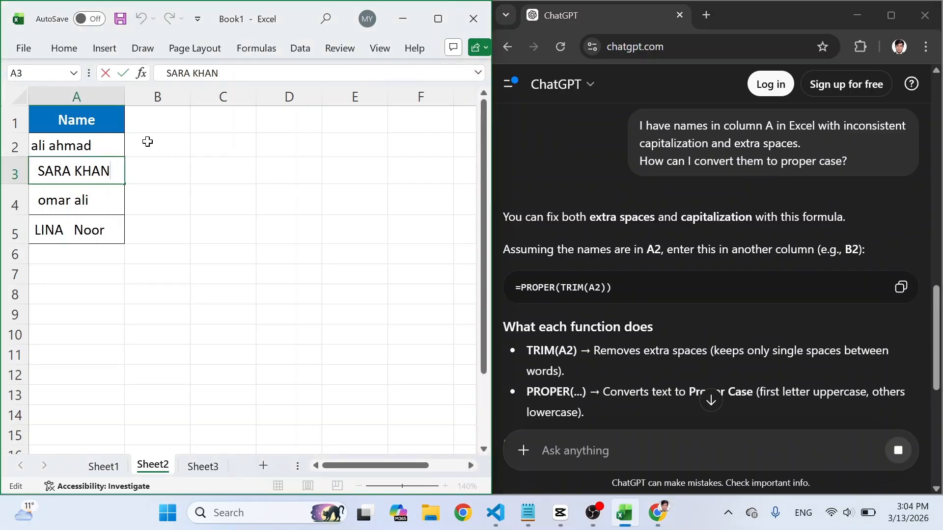
click(147, 141)
key(ctrl+v)
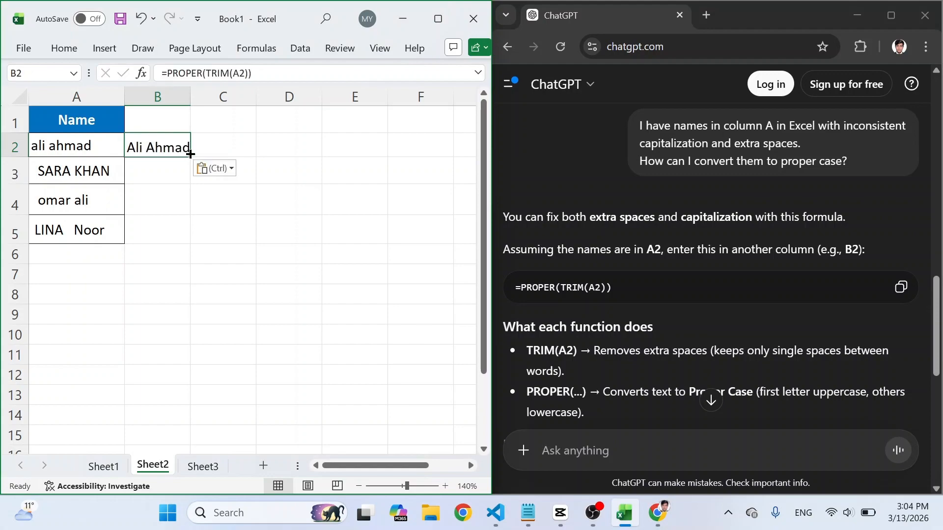
drag(191, 155, 181, 235)
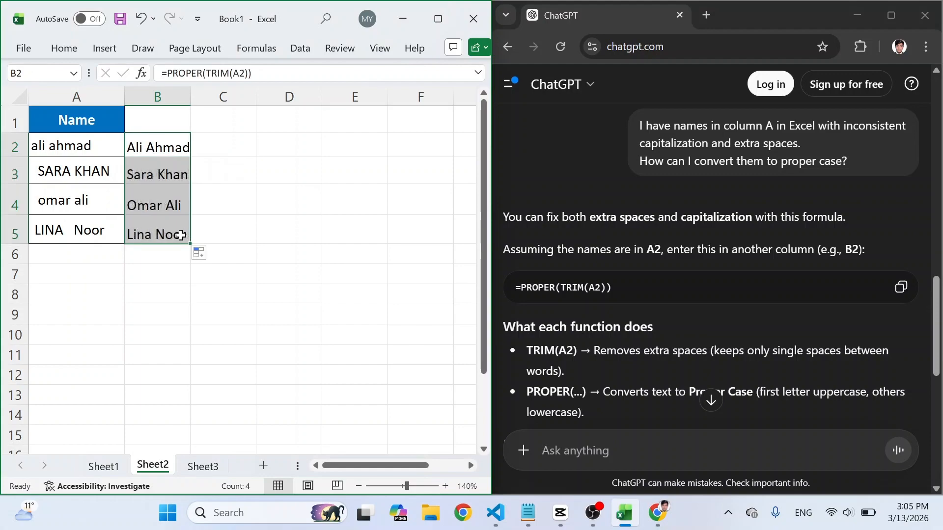
Step: Check the cleaned names in B2:B5 against the original entries in column A
click(180, 235)
click(174, 287)
click(150, 168)
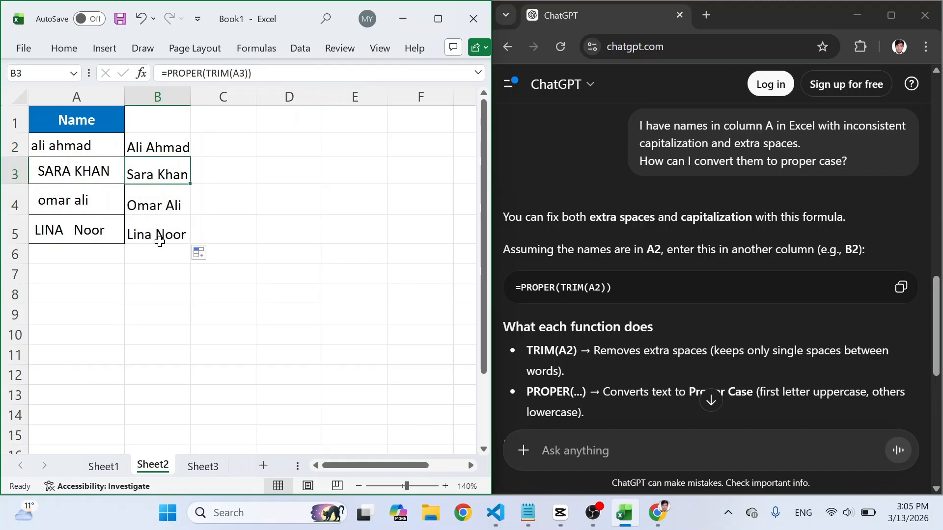
click(156, 228)
drag(151, 147, 155, 220)
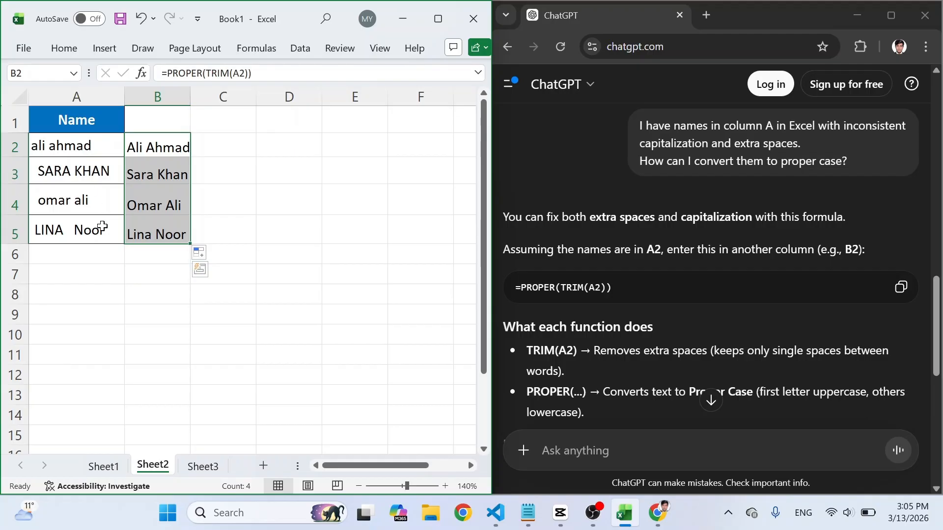
Step: Open Sheet3 and examine the repeated products in column A and their sales values in column B
click(203, 466)
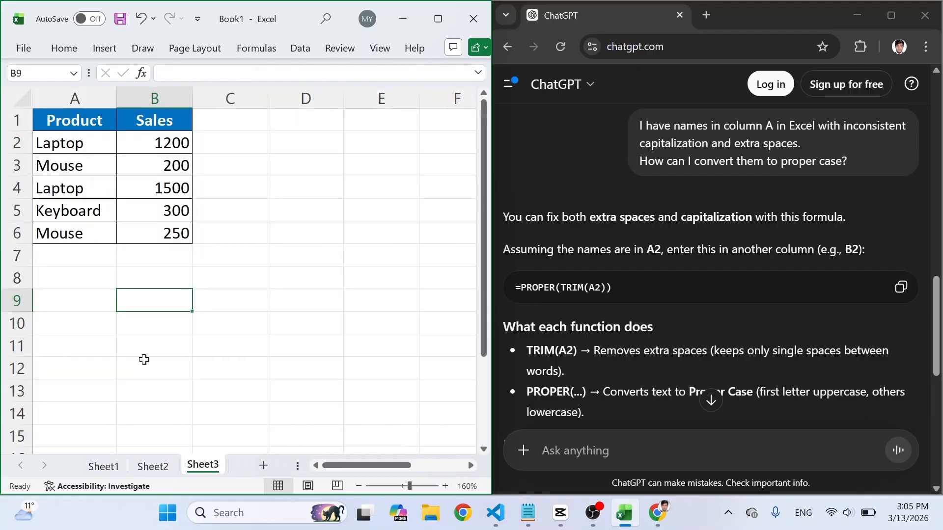
click(75, 143)
click(79, 189)
click(81, 227)
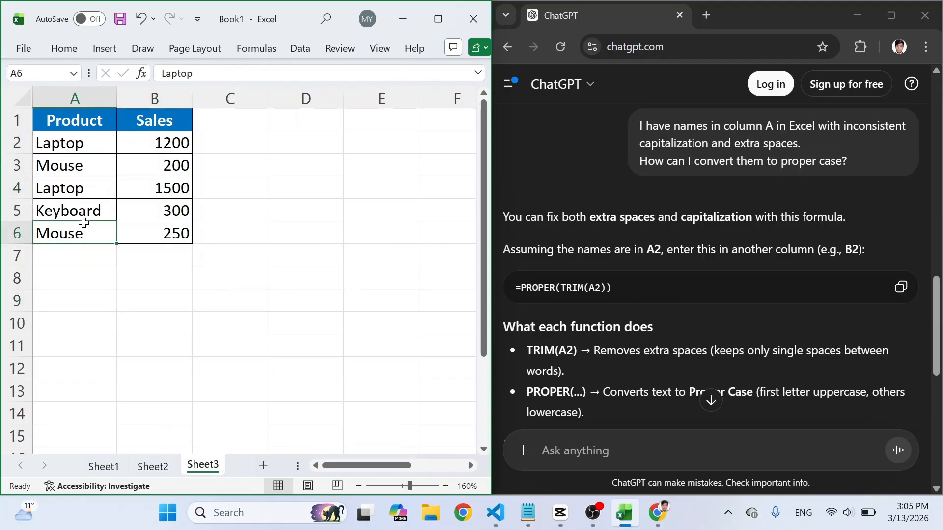
click(79, 210)
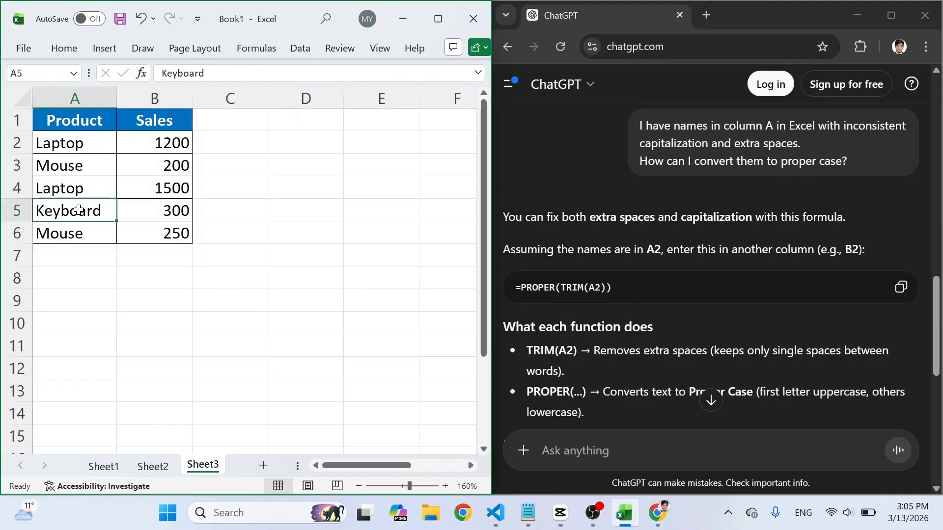
click(67, 147)
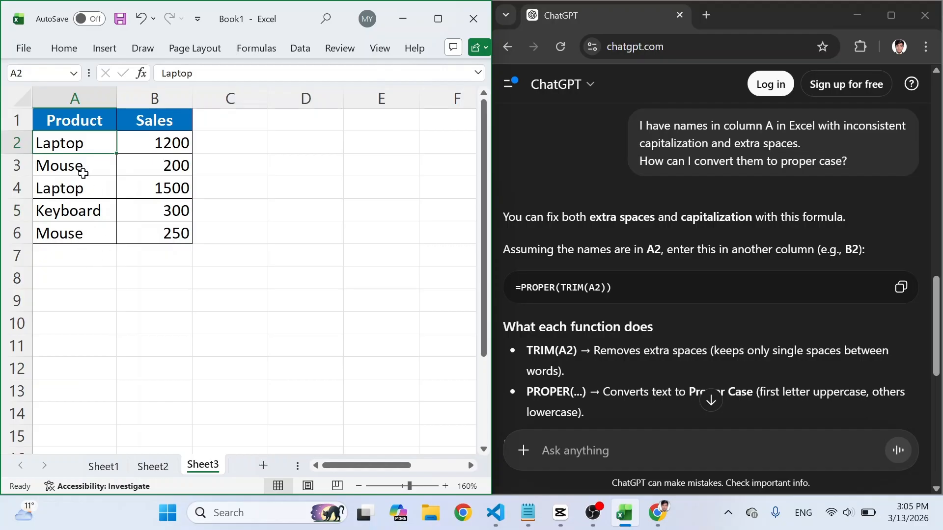
click(150, 233)
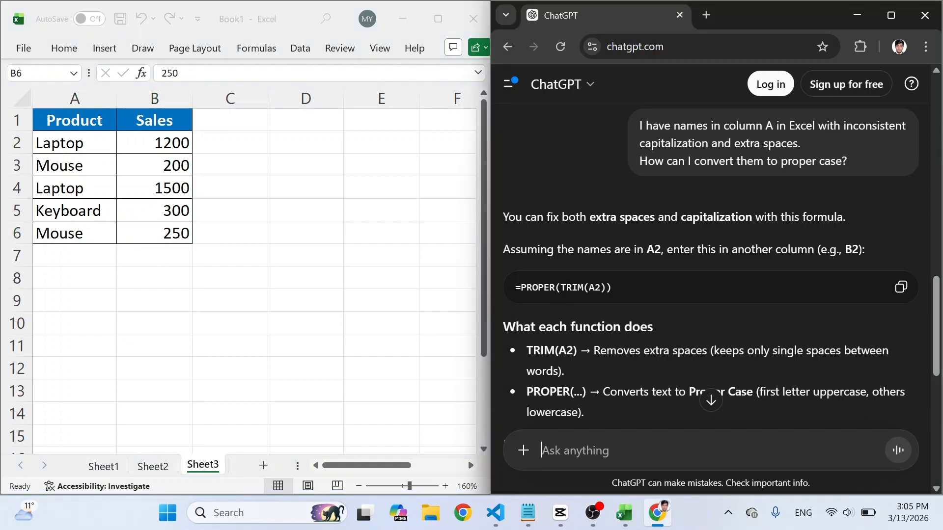
Step: Ask ChatGPT how to calculate total sales for each product in Excel, with product names in column A and sales in column B
key(ctrl+v)
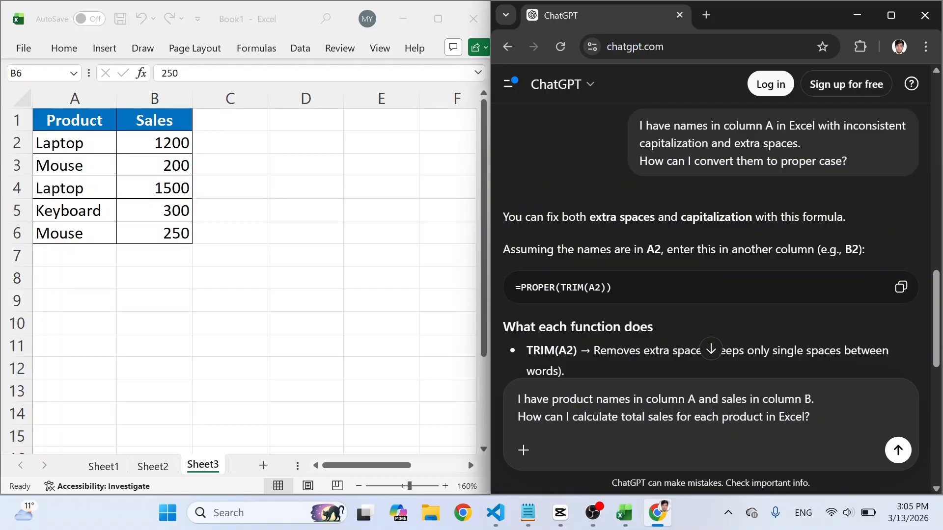
click(899, 450)
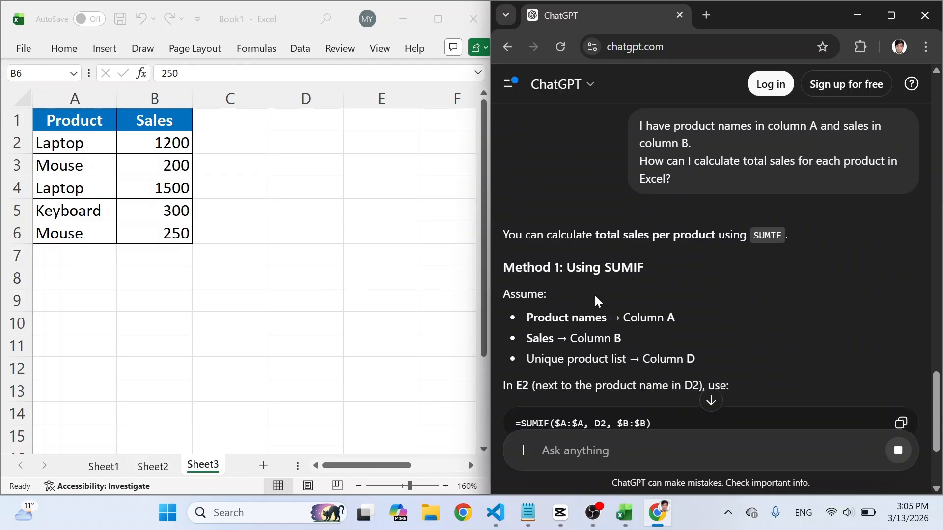
Step: Copy the suggested formula =SUMIF($A:$A, D2, $B:$B) into Excel cell C2 on Sheet3
scroll(595, 293, down, 3)
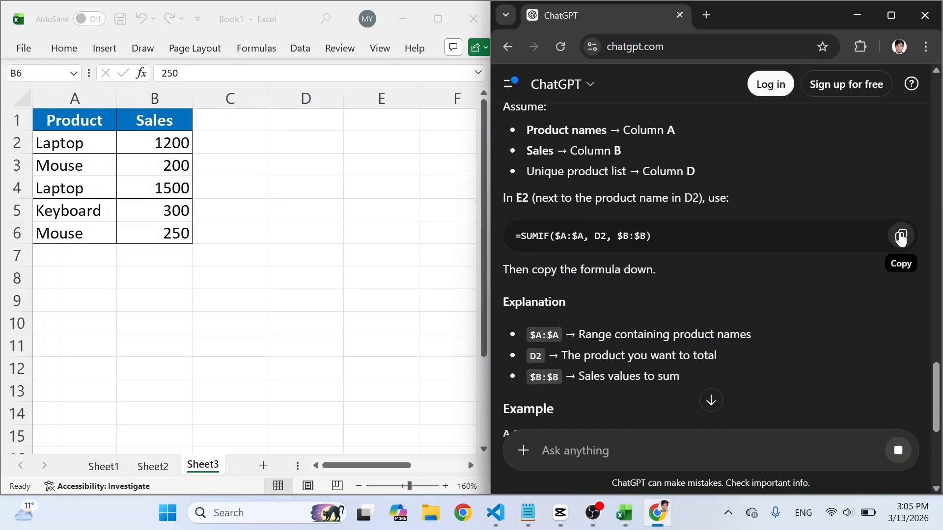
click(901, 236)
click(235, 142)
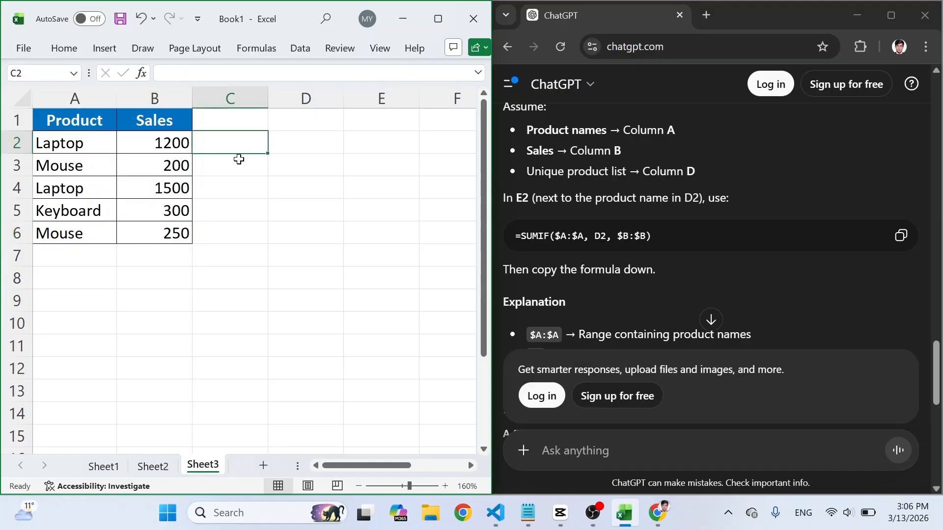
key(ctrl+v)
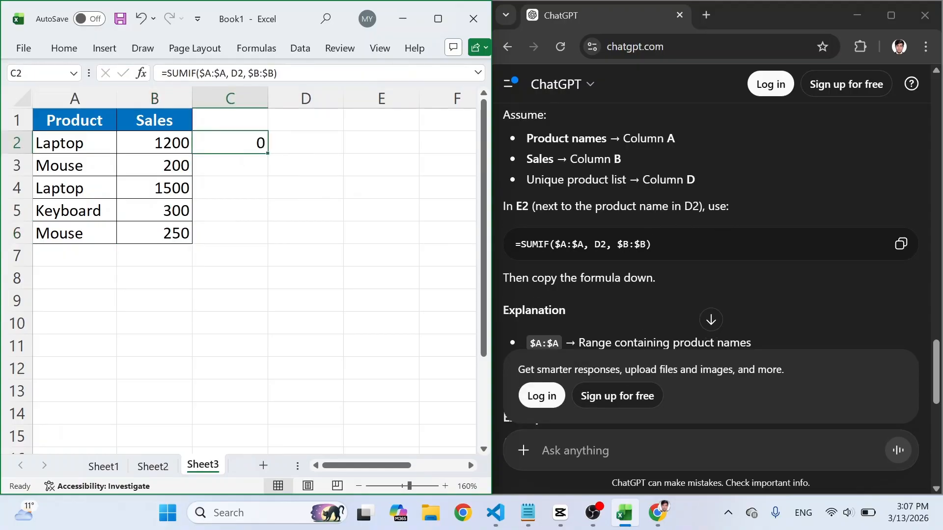
Step: Review the SUMIF and Pivot Table methods in ChatGPT's answer and compare the SUMIF assumptions with column D of Sheet3
scroll(623, 199, up, 2)
drag(515, 162, 550, 162)
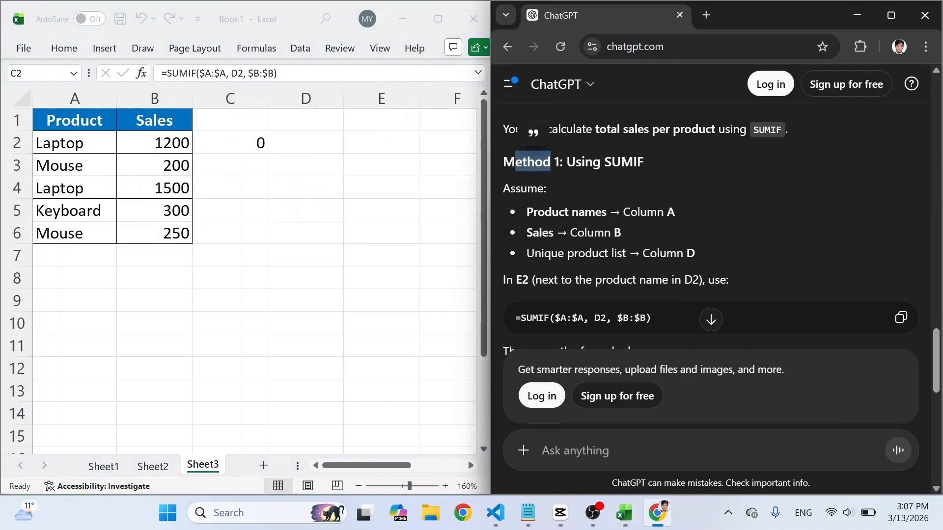
scroll(709, 312, down, 10)
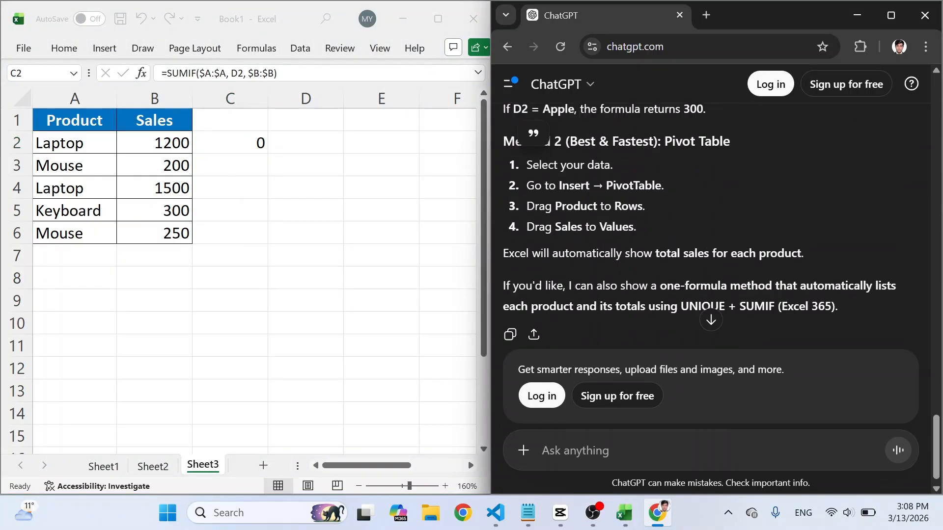
scroll(595, 268, up, 1)
drag(543, 202, 569, 203)
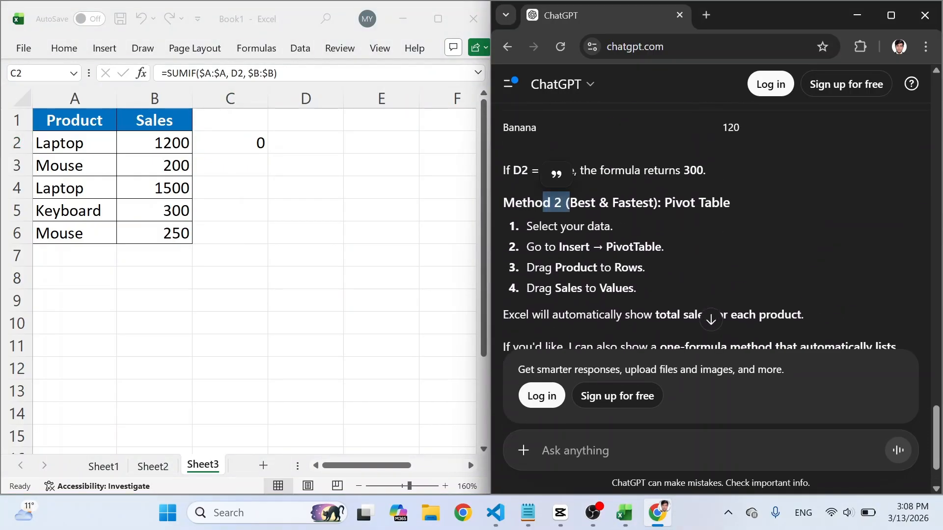
click(570, 203)
scroll(711, 221, up, 4)
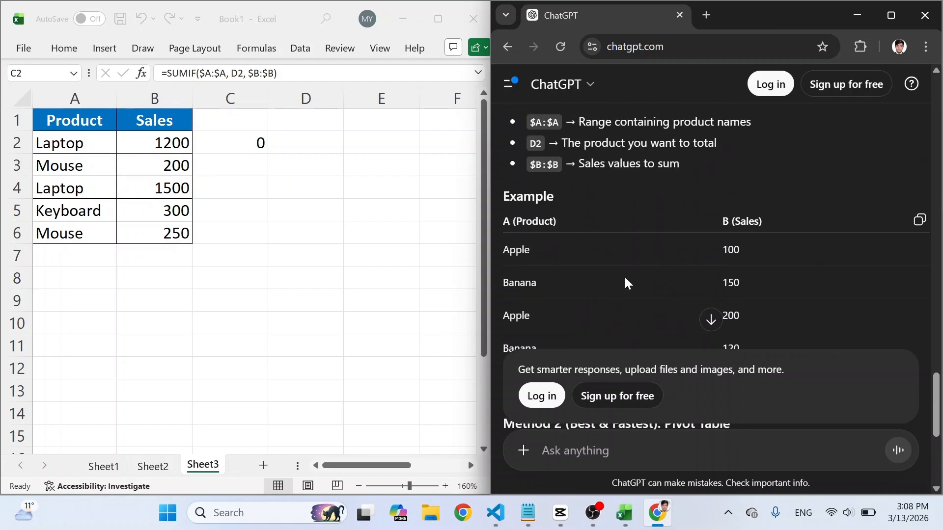
scroll(624, 276, up, 6)
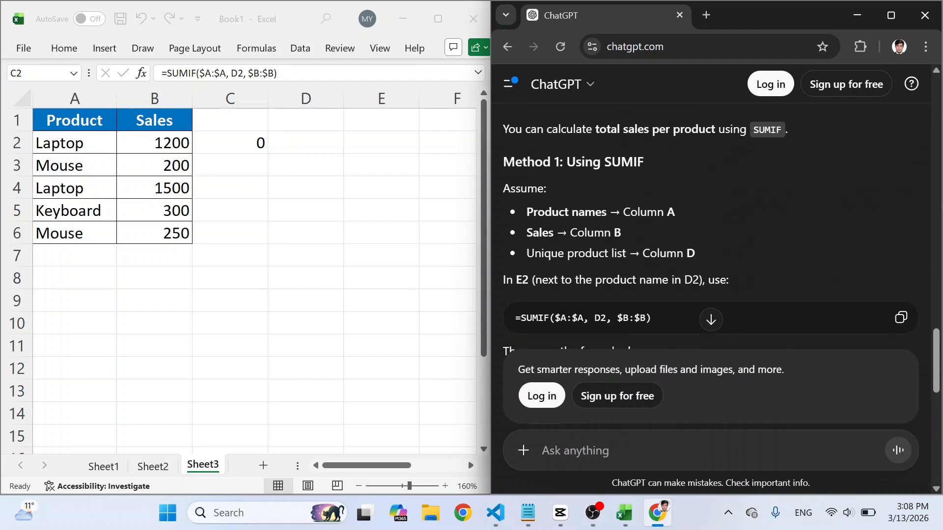
scroll(711, 221, down, 2)
click(305, 140)
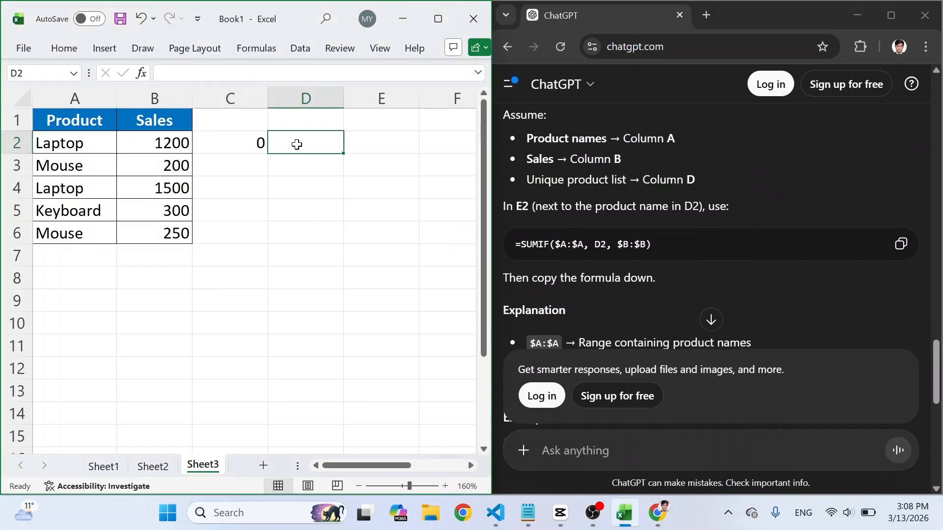
drag(305, 143, 306, 228)
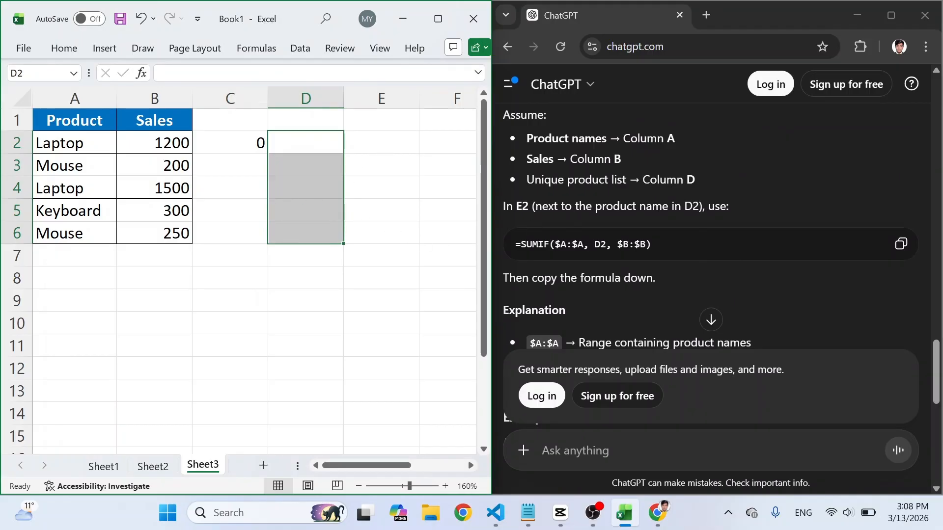
key(alt+Tab)
key(alt+Tab)
click(296, 144)
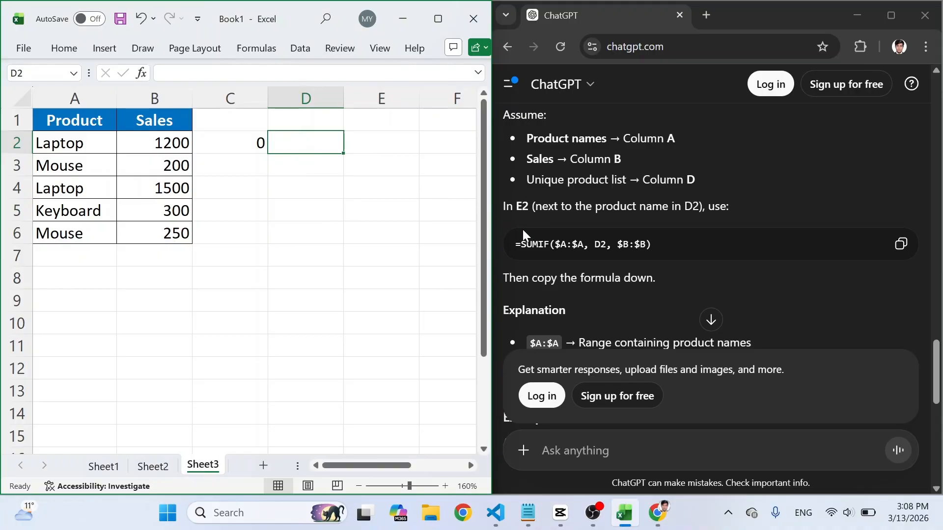
Step: Ask ChatGPT "how to find the unique list of products formula"
click(576, 451)
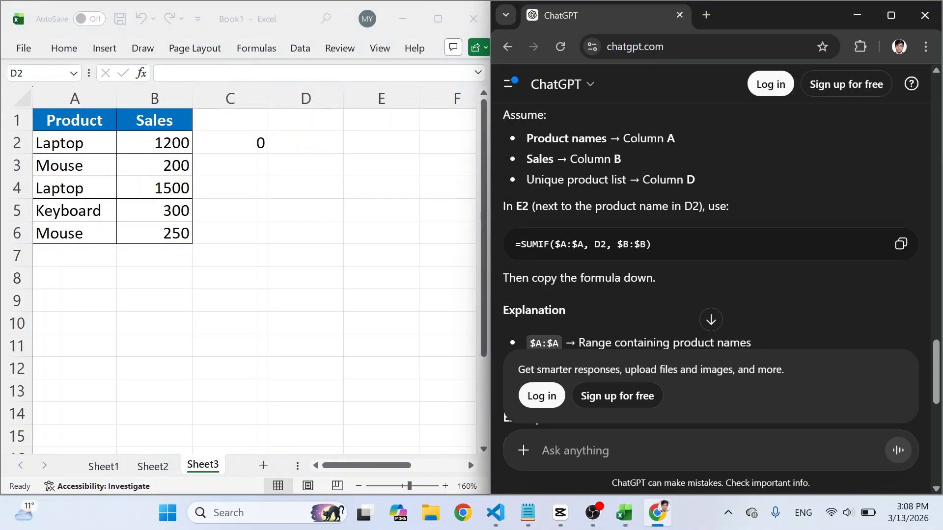
text(how to find the un)
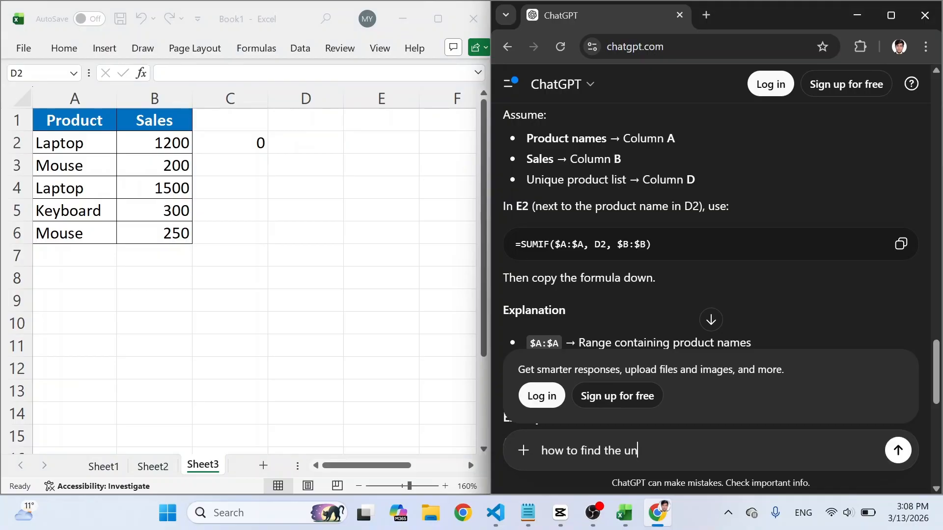
text(ique list of pro)
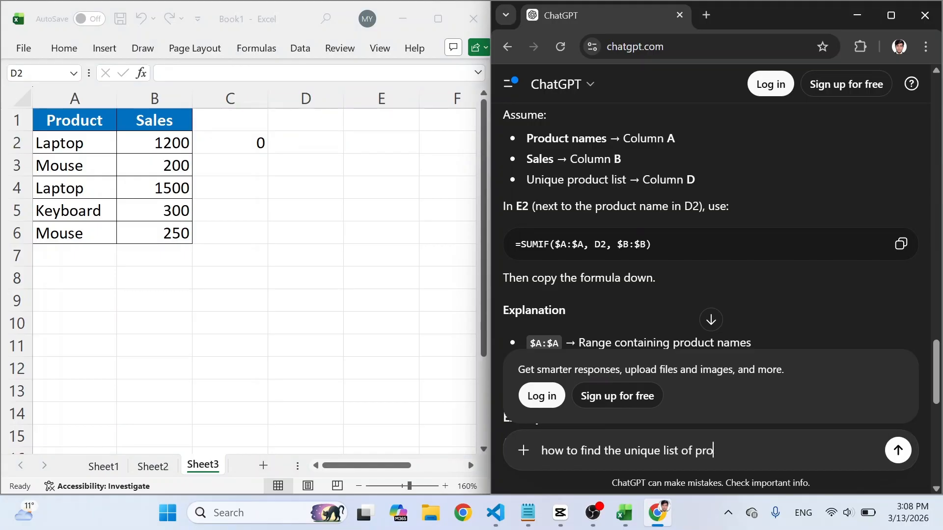
text(ducts formula)
key(Return)
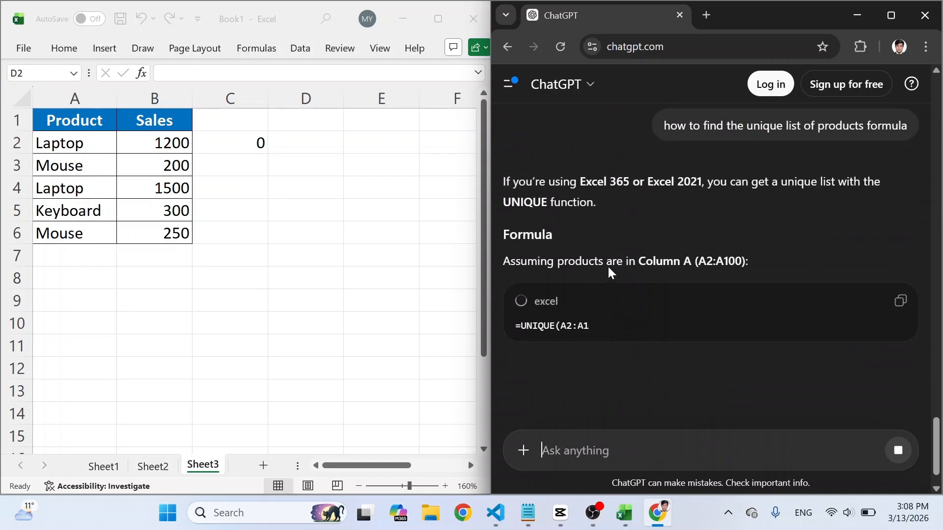
Step: Copy the suggested formula =UNIQUE(A2:A100) into Excel cell D2 and select the SUMIF formula in C2
click(900, 300)
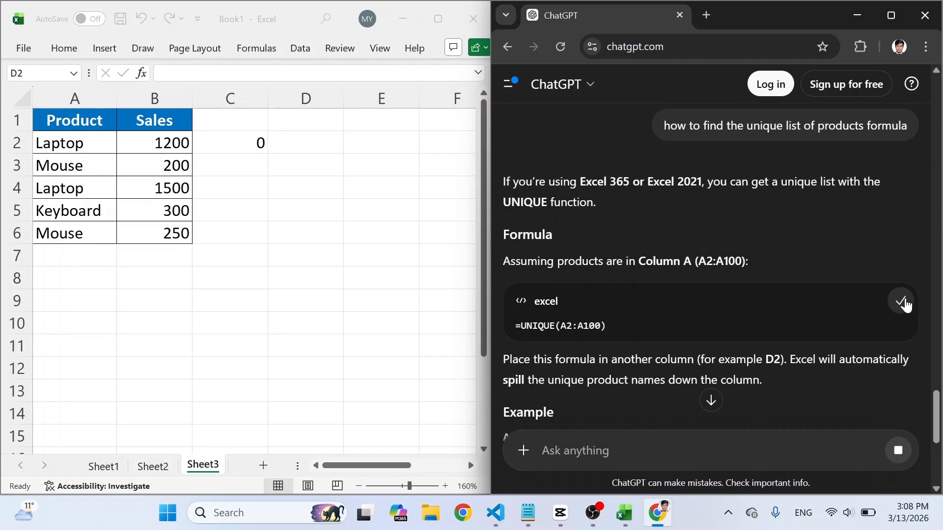
click(298, 145)
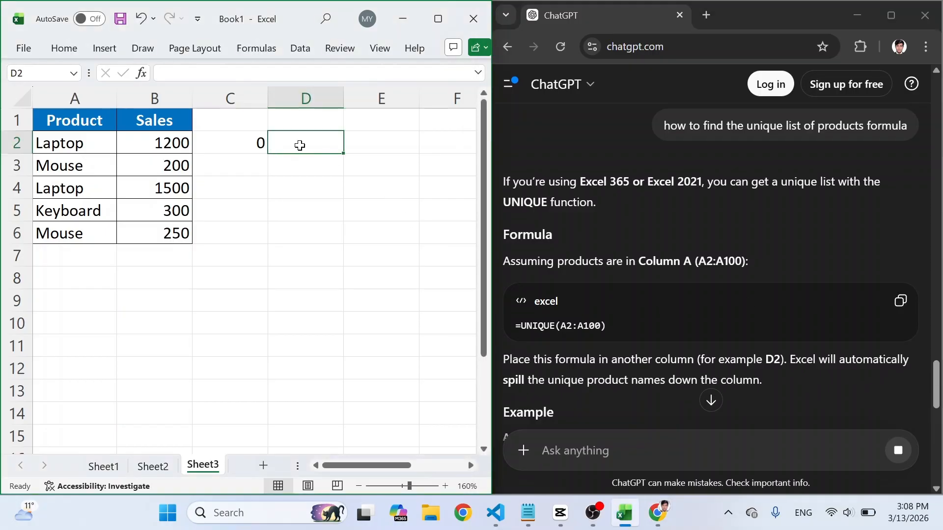
key(ctrl+v)
click(255, 139)
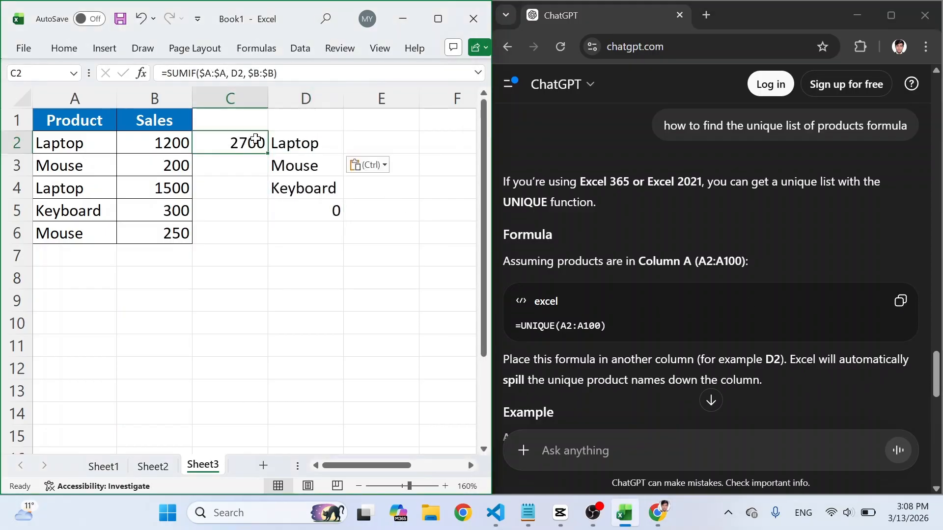
Step: Delete the SUMIF formula from C2 and check the unique product names in D2:D4
key(Delete)
click(296, 180)
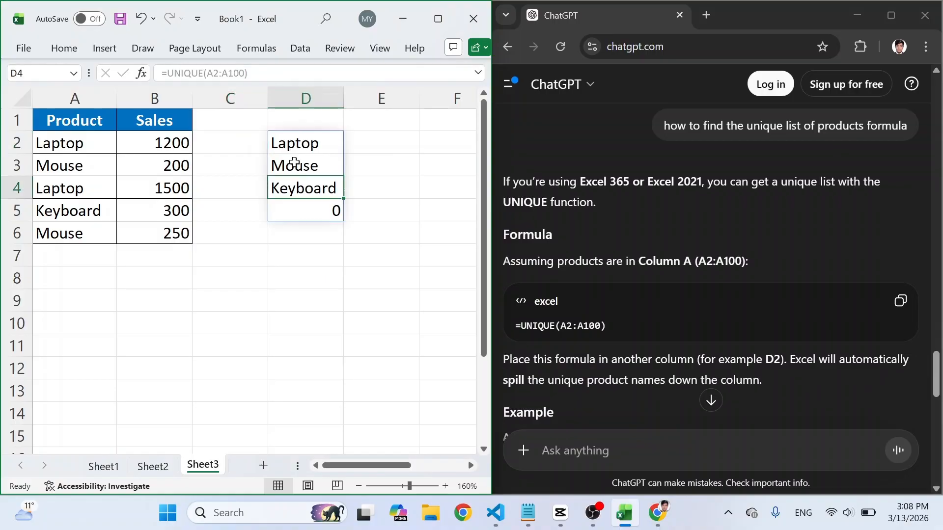
click(296, 144)
drag(296, 144, 305, 196)
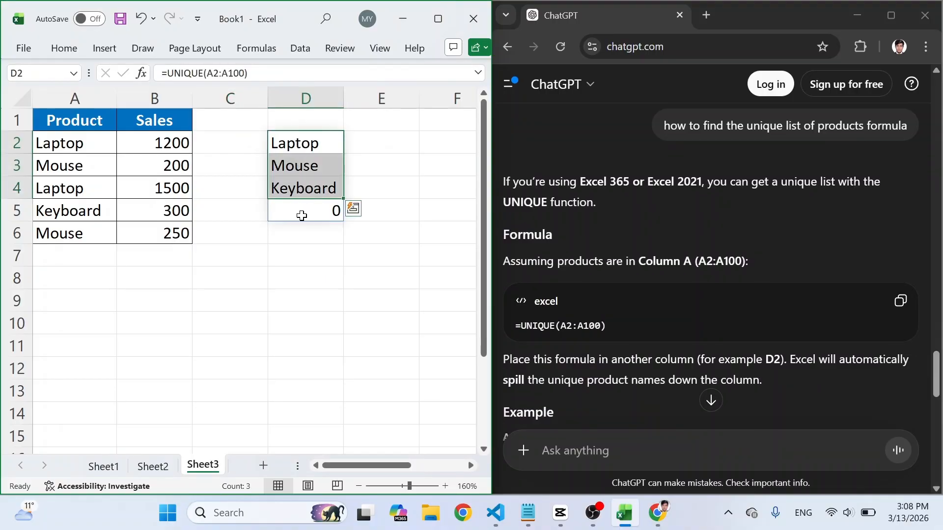
Step: Copy ChatGPT's suggested formula =SUMIF($A:$A, D2, $B:$B) into Excel cell E2 and fill it down to E4
click(371, 145)
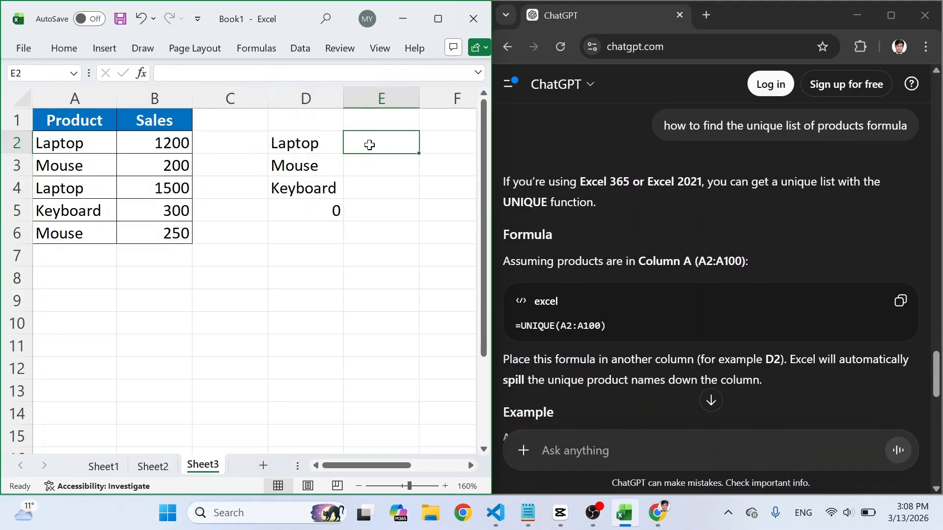
scroll(627, 270, up, 15)
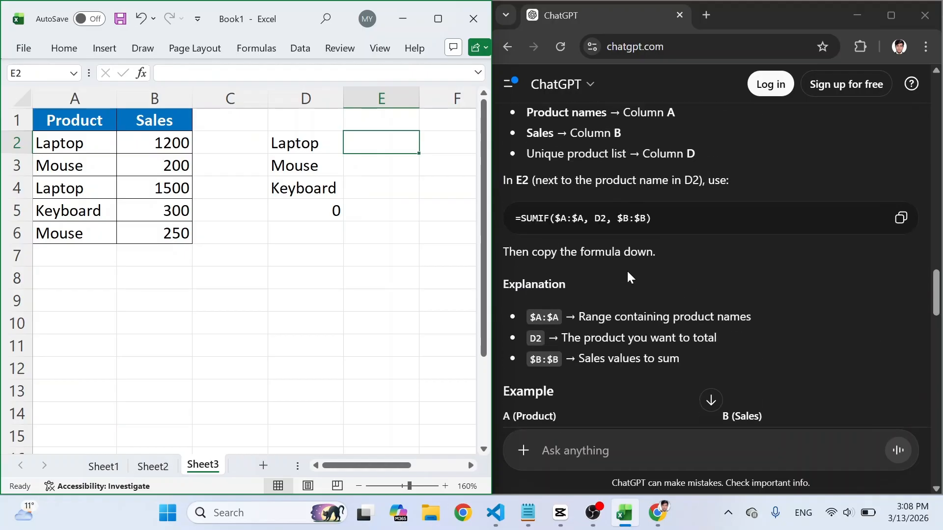
scroll(626, 270, down, 2)
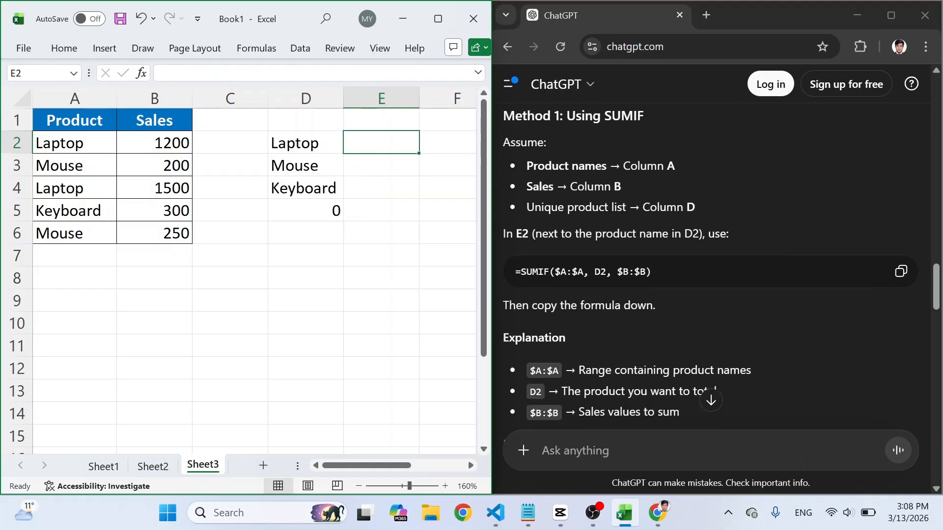
click(901, 273)
click(372, 139)
key(ctrl+v)
click(383, 169)
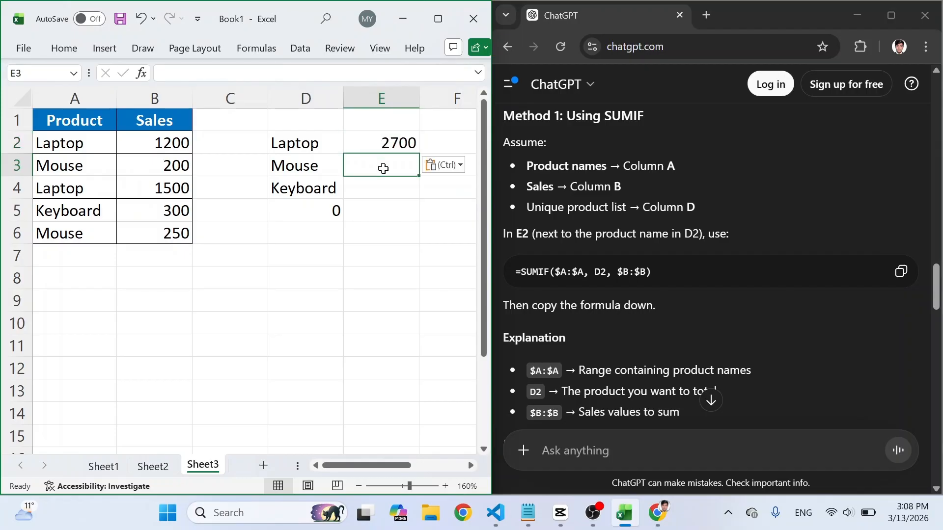
click(385, 144)
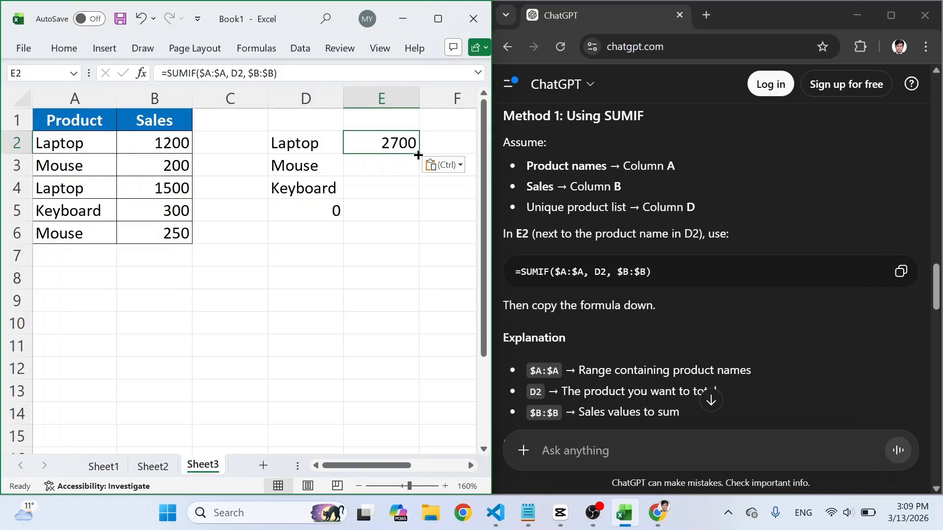
drag(418, 155, 413, 195)
Step: Compare the SUMIF totals in column E with the matching product rows of the source table in columns A and B
click(396, 167)
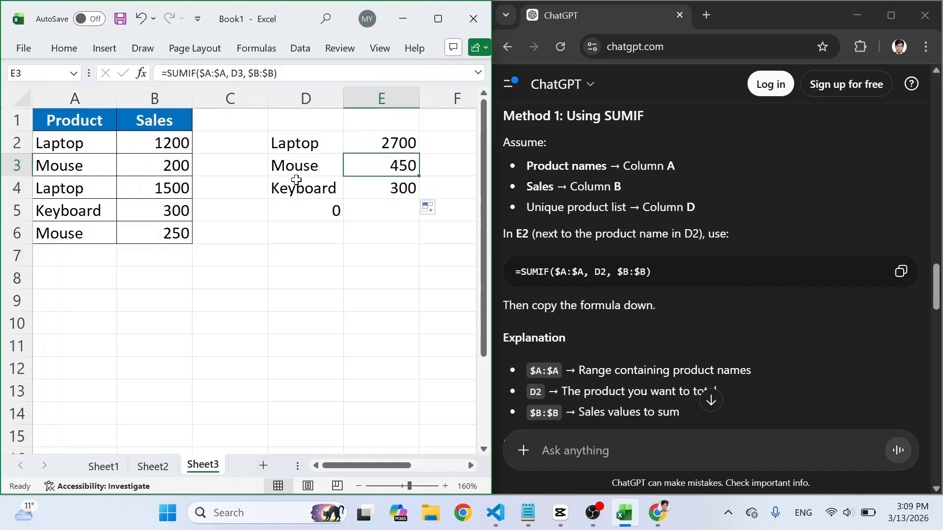
click(384, 191)
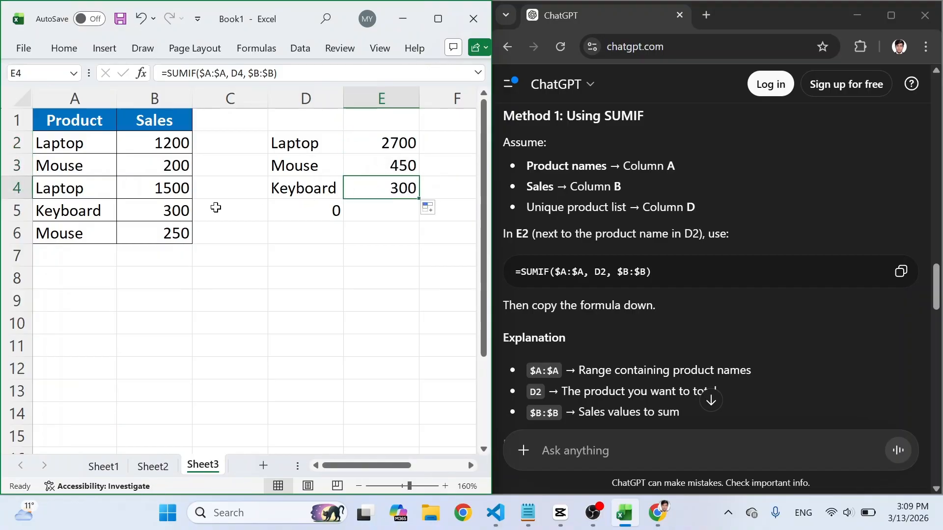
click(100, 210)
click(368, 191)
click(313, 169)
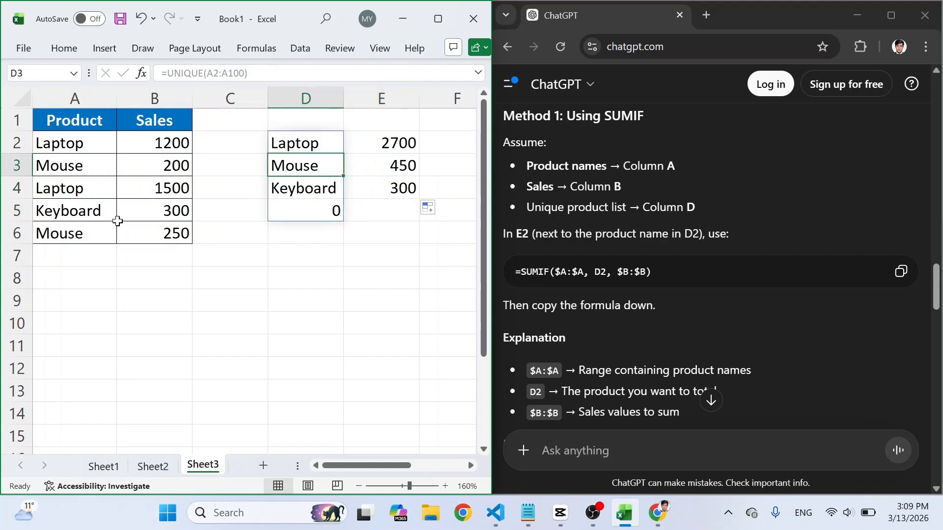
click(89, 235)
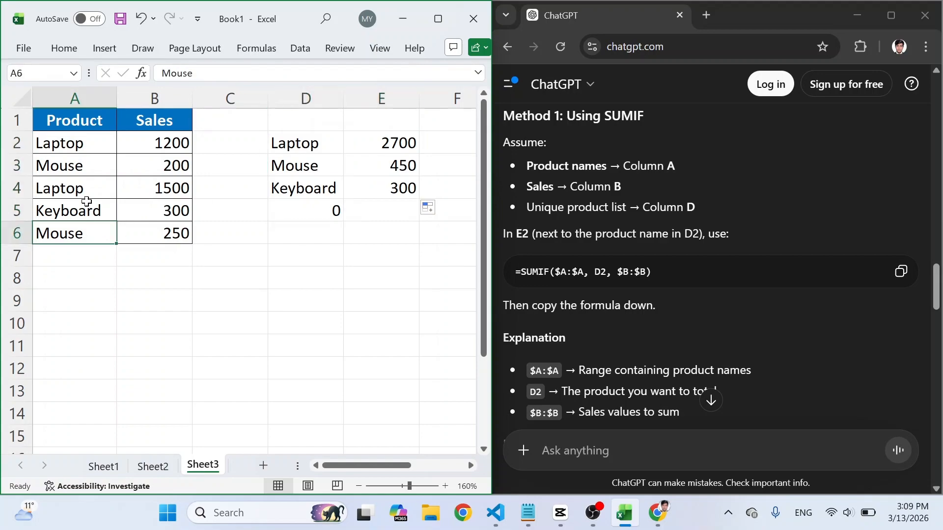
click(75, 169)
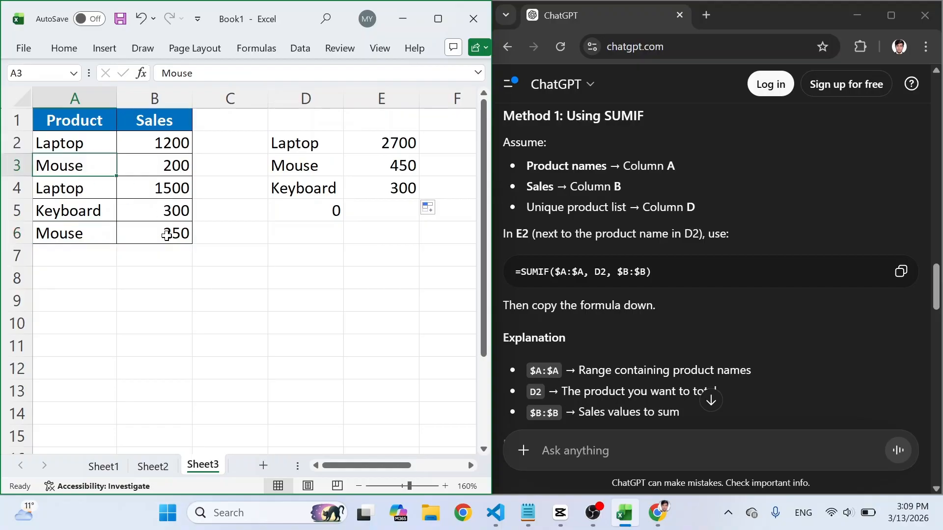
click(381, 135)
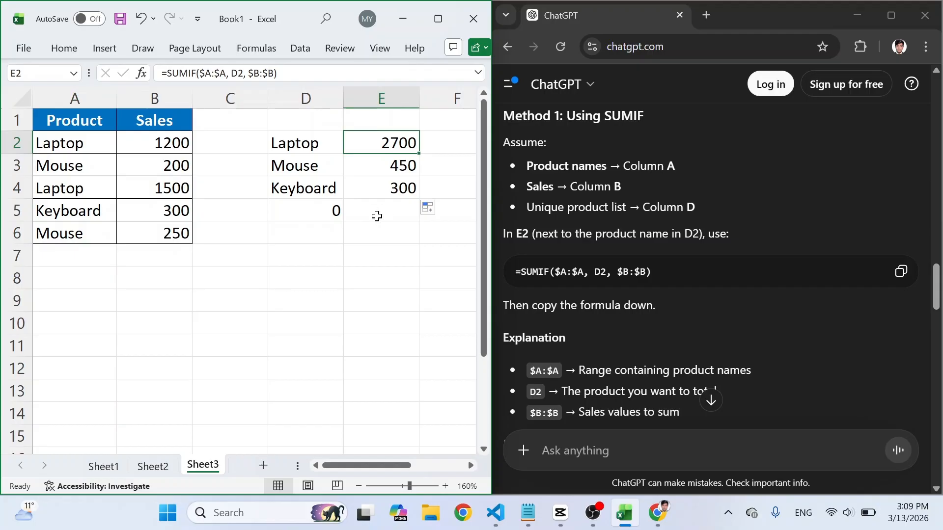
click(163, 184)
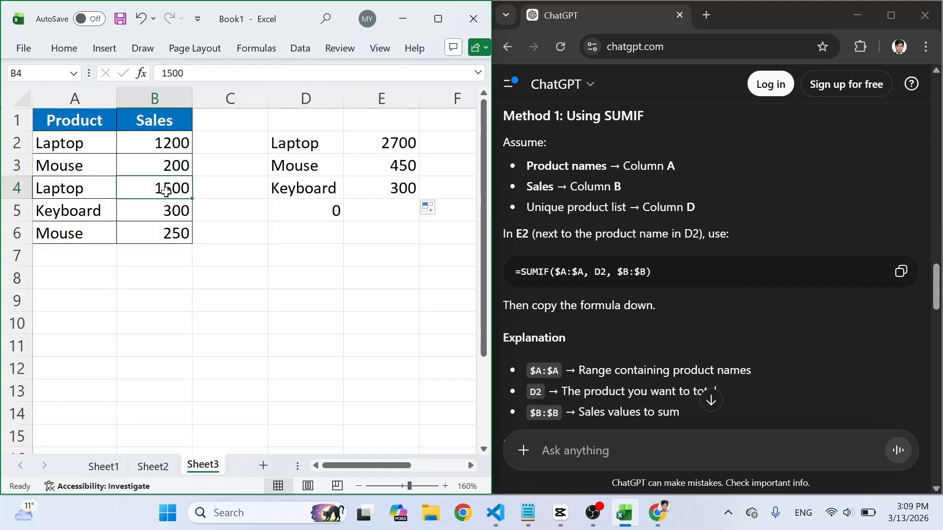
Step: Insert a PivotTable from Sheet3!$A$1:$B$6 on a new worksheet, with Product as rows and Sum of Sales as values
click(85, 169)
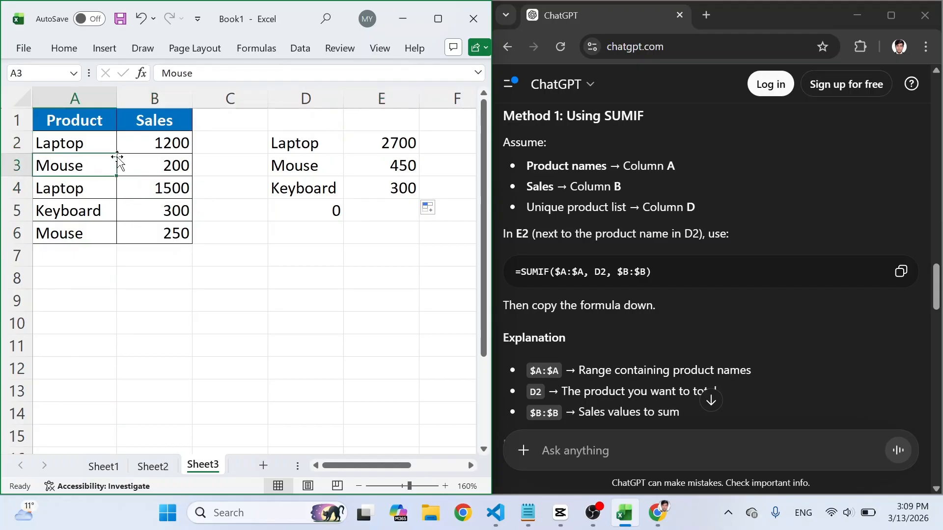
click(111, 51)
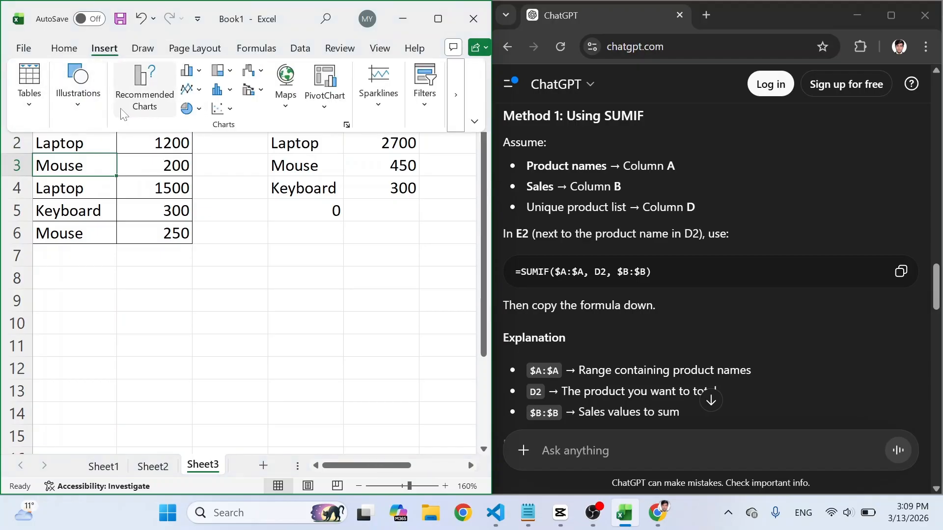
click(297, 50)
click(104, 48)
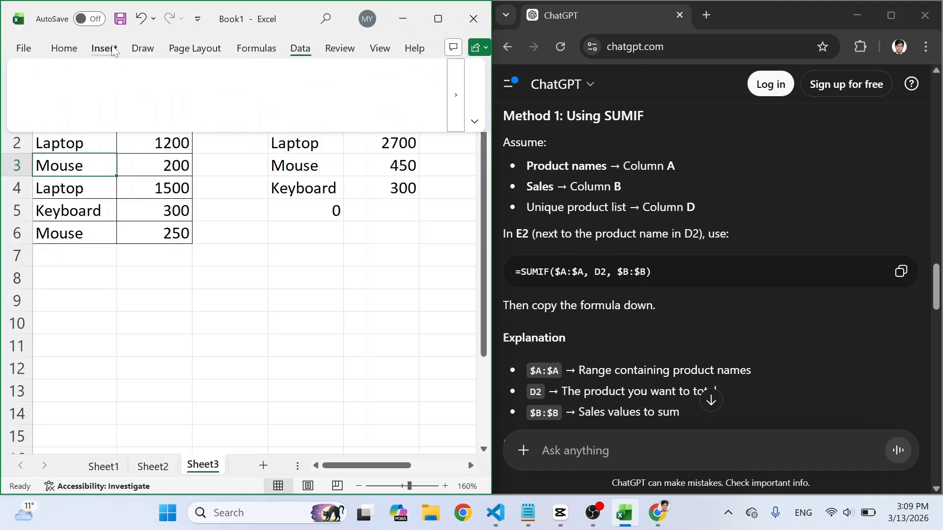
click(36, 108)
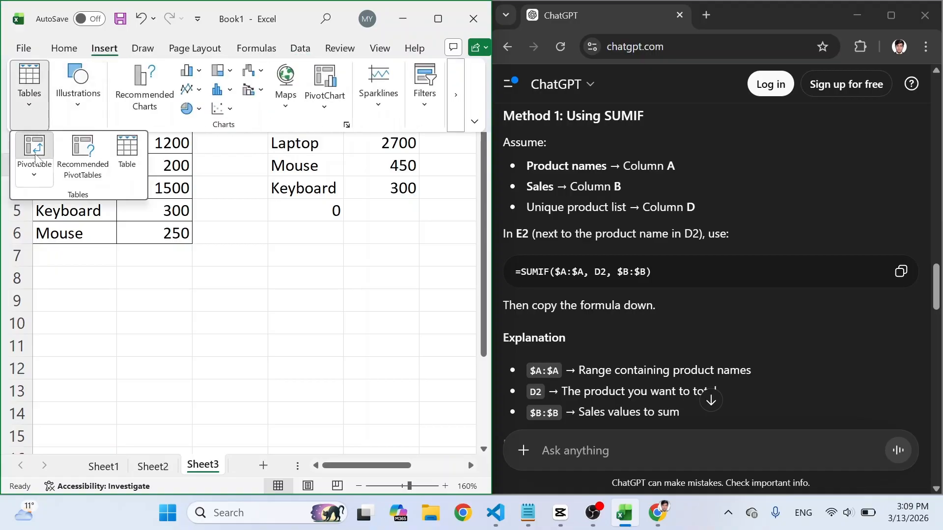
click(34, 149)
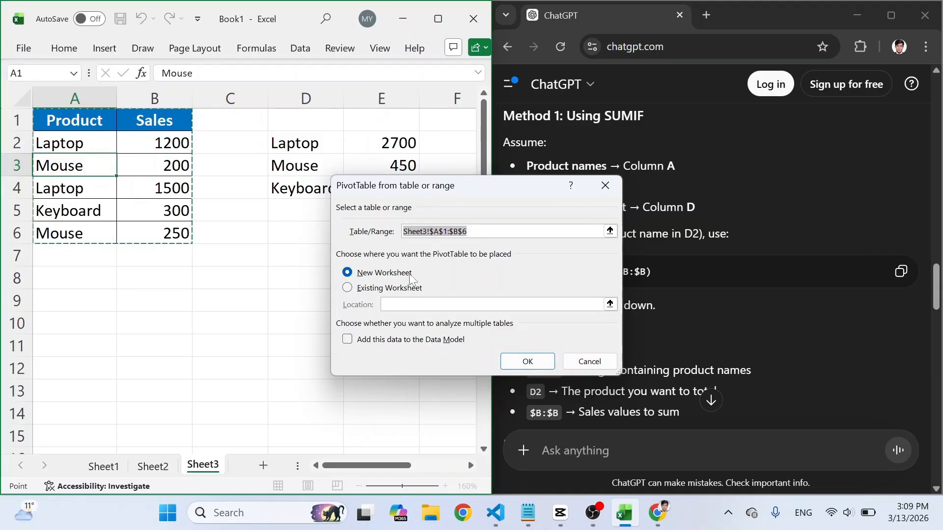
click(511, 358)
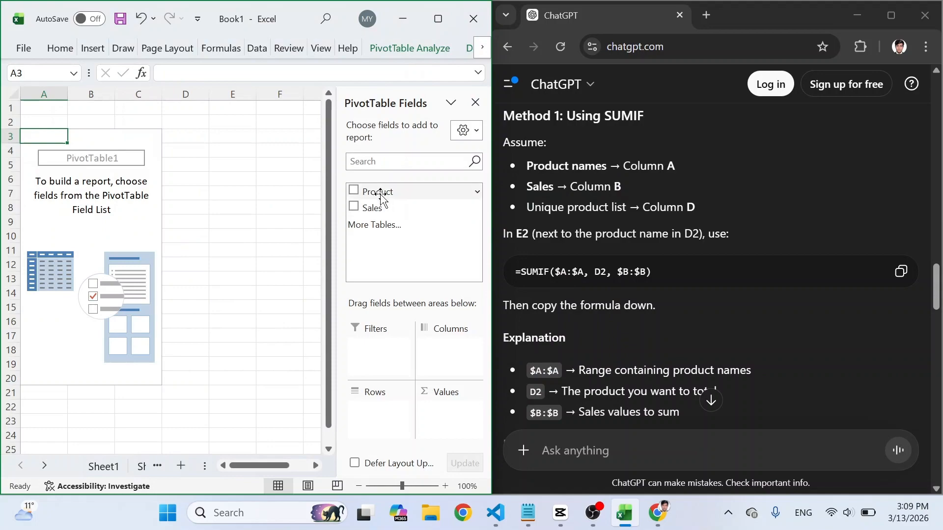
drag(384, 196, 433, 415)
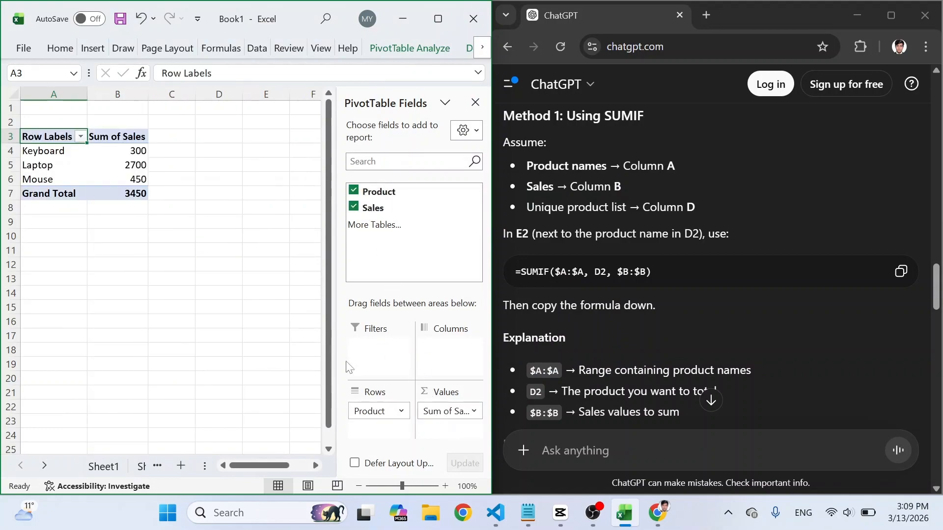
Step: Review the sales total of each product and the grand total in the PivotTable
click(137, 150)
drag(66, 151, 121, 183)
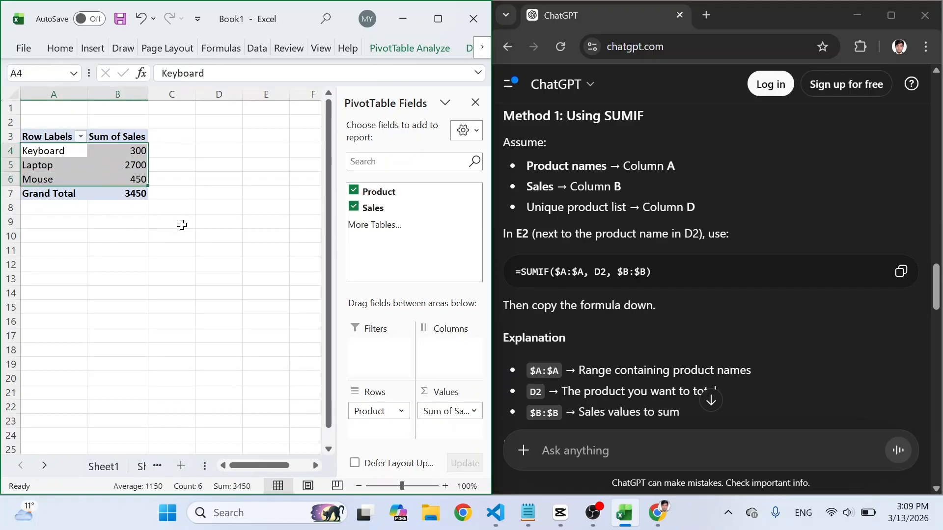
click(184, 232)
click(135, 193)
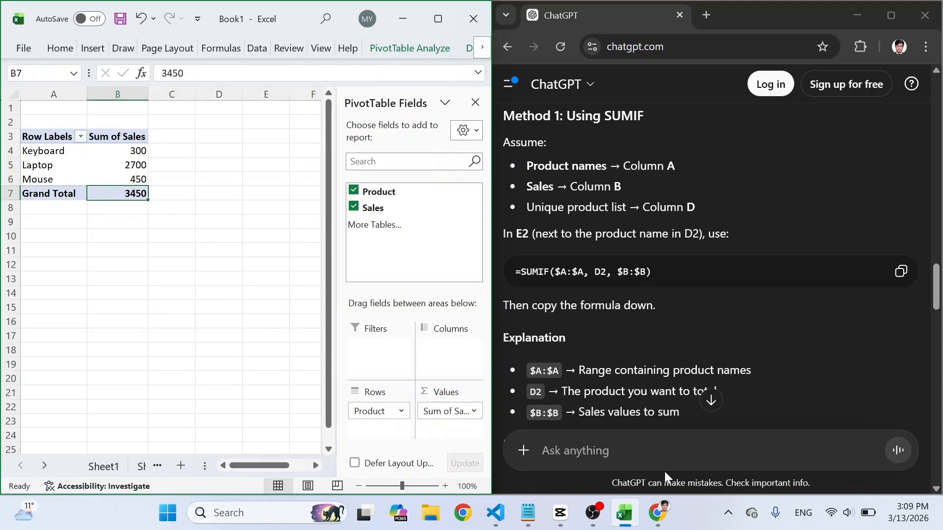
click(700, 507)
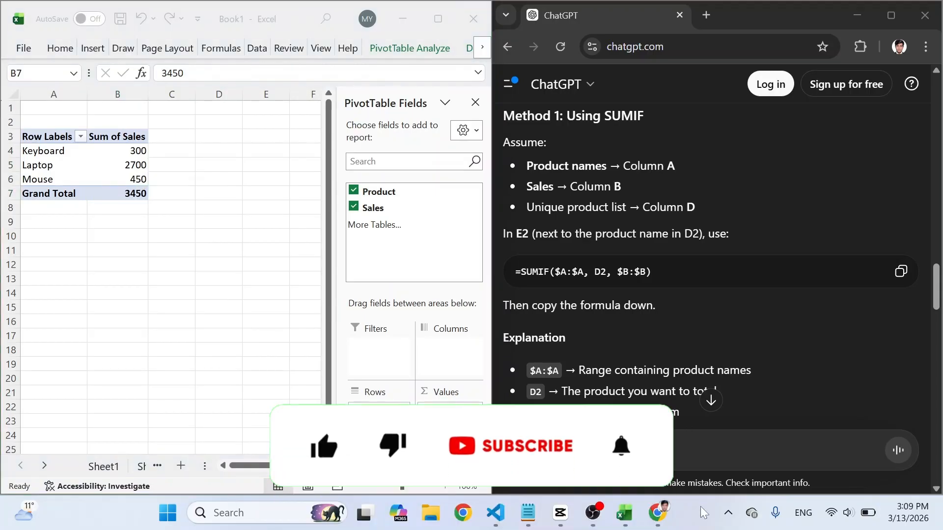